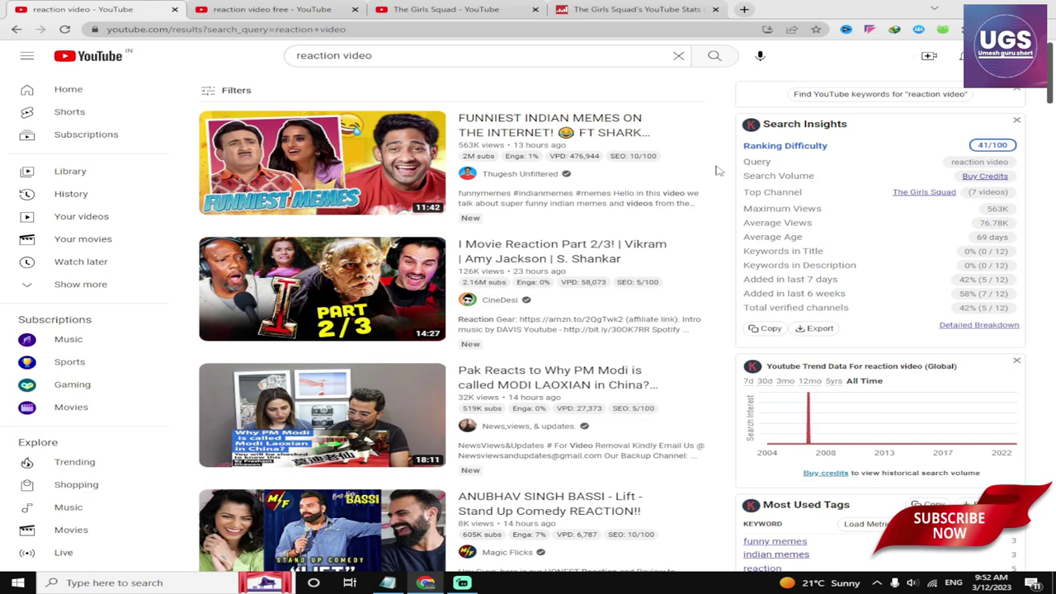
Step: Search Google for "mobile" in a new browser tab and look over the image results
left_click(745, 9)
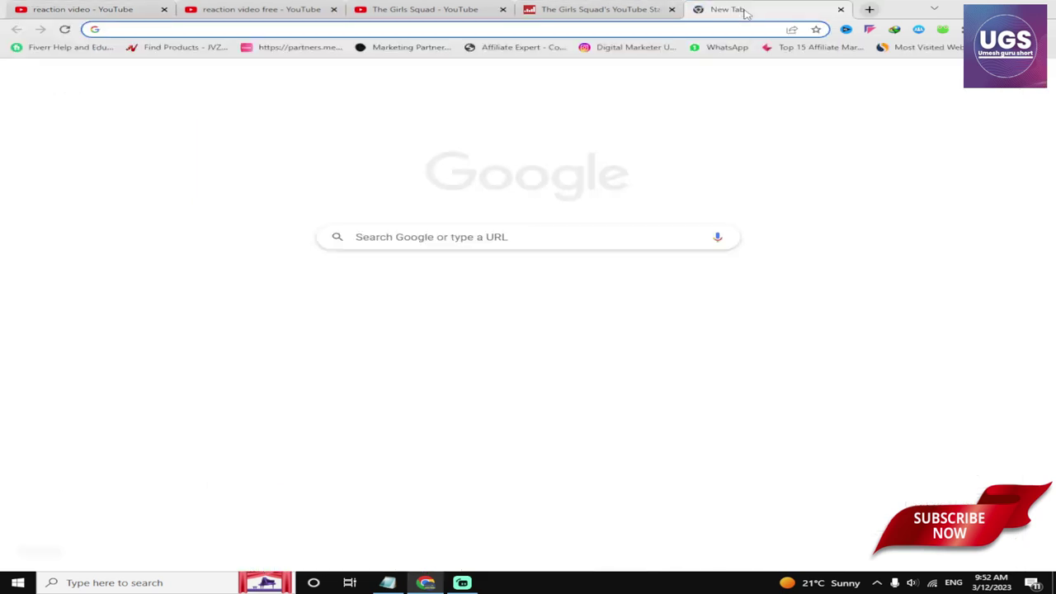
type("mobi")
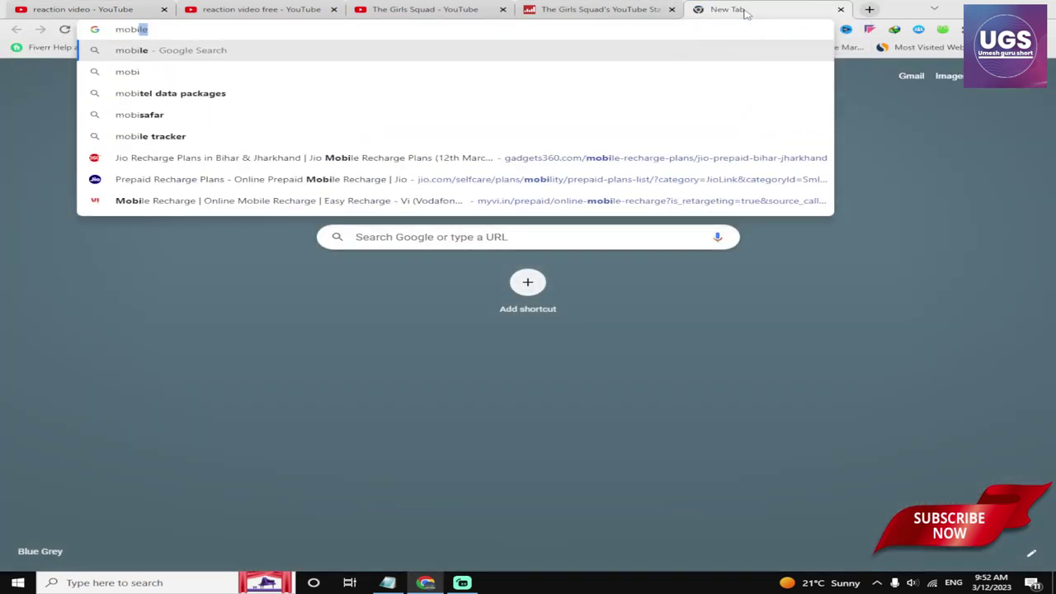
type("le")
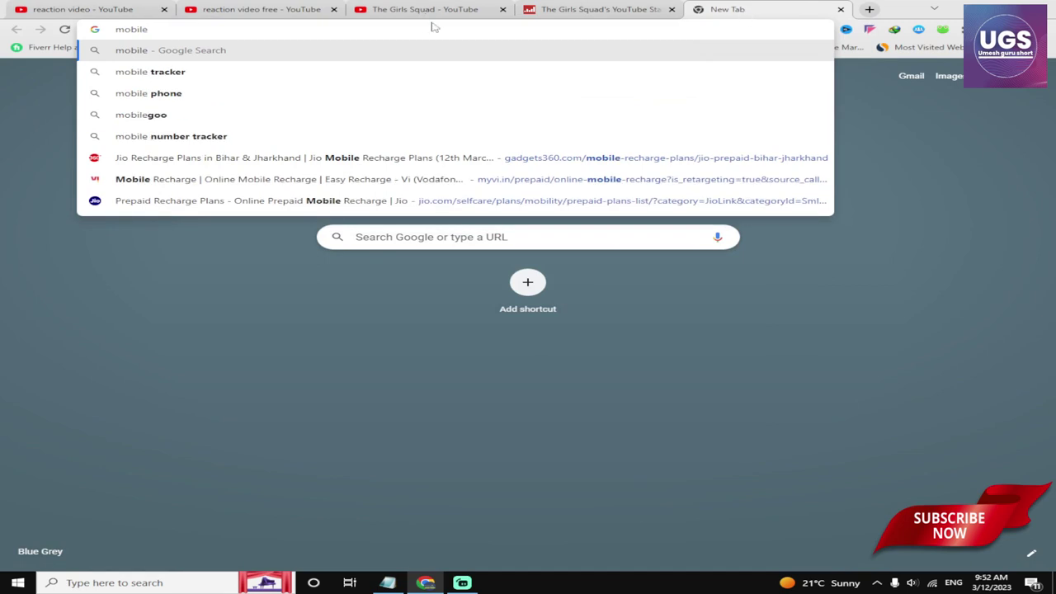
key("Return")
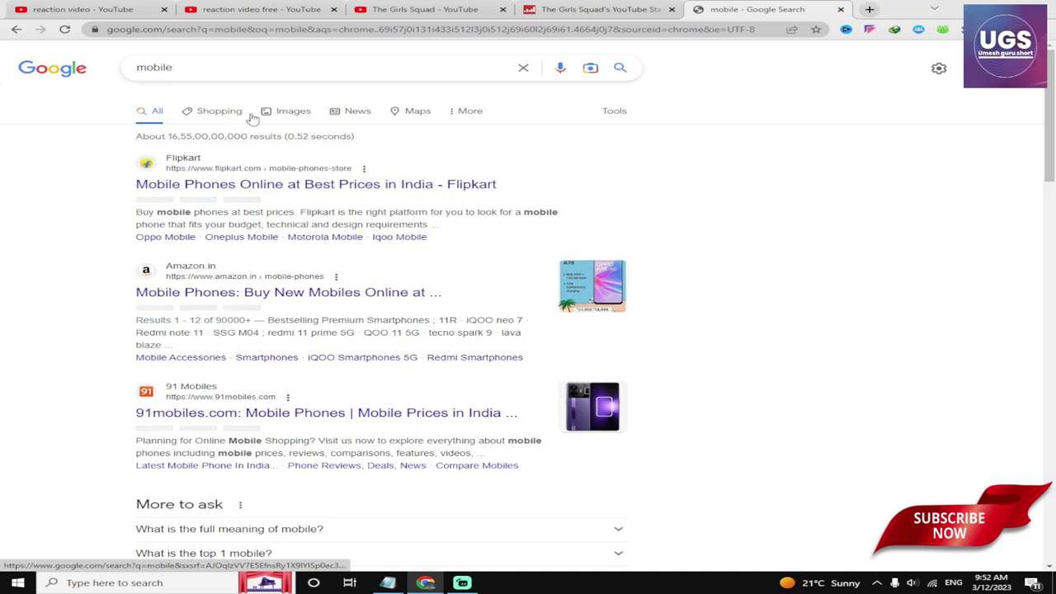
left_click(287, 114)
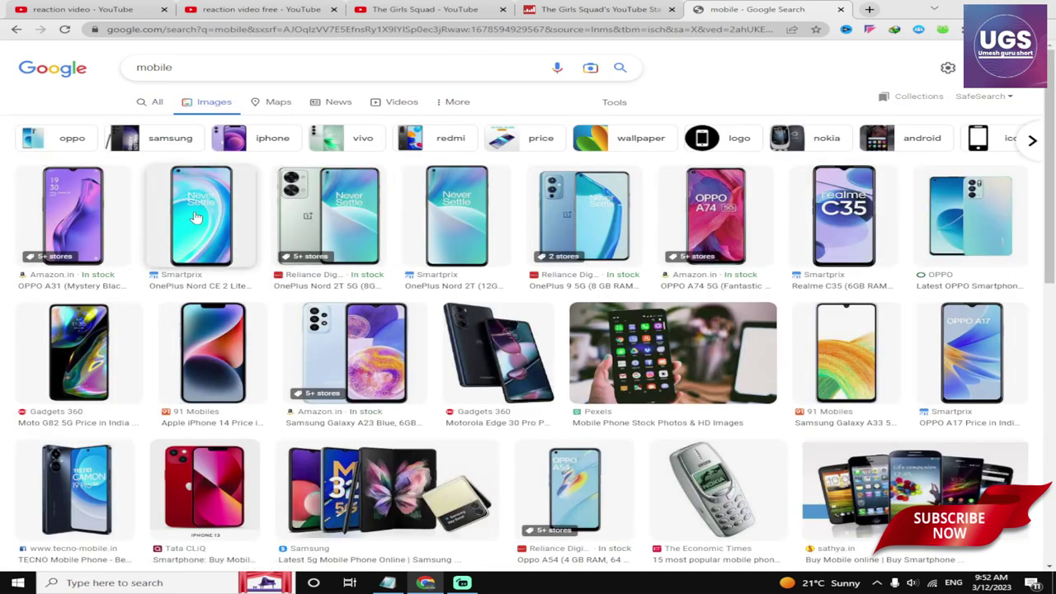
scroll(196, 217, "down", 2)
scroll(165, 210, "up", 2)
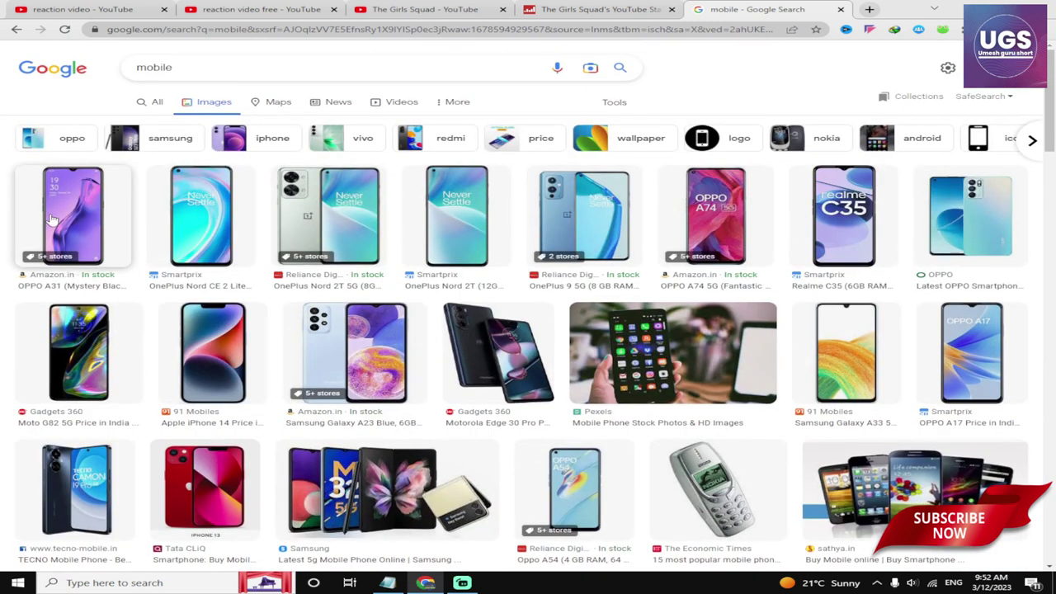
Step: Return to the YouTube results for "reaction video" and look through the listed videos
left_click(219, 8)
left_click(12, 7)
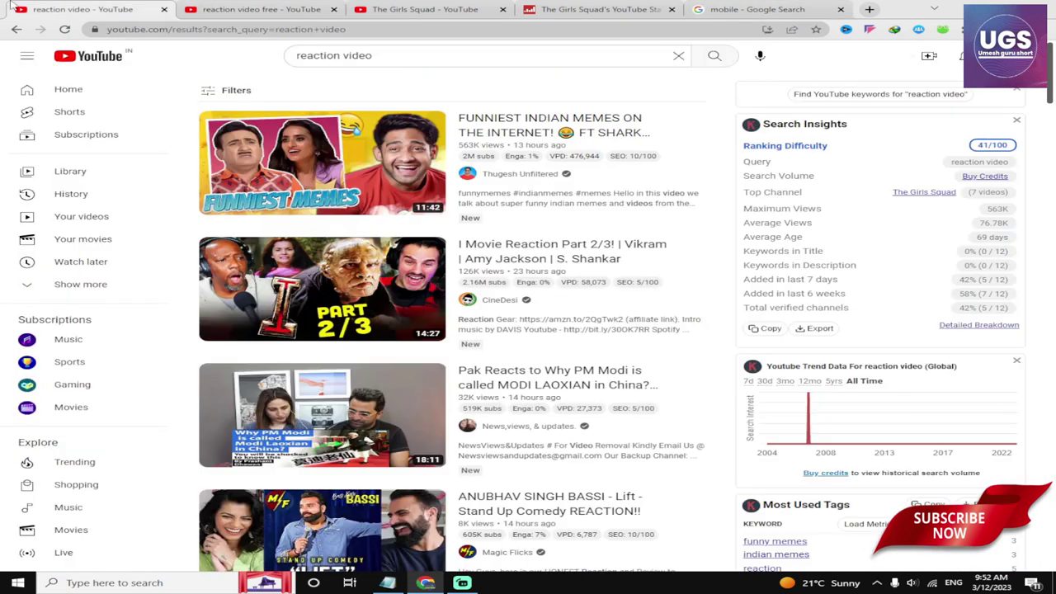
mouse_move(337, 309)
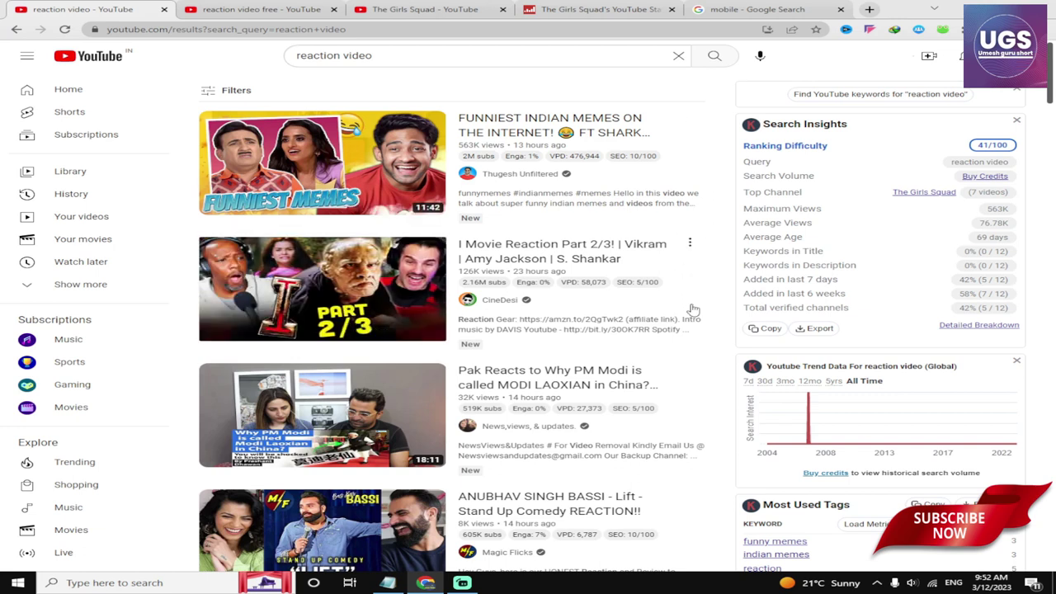
scroll(473, 546, "down", 3)
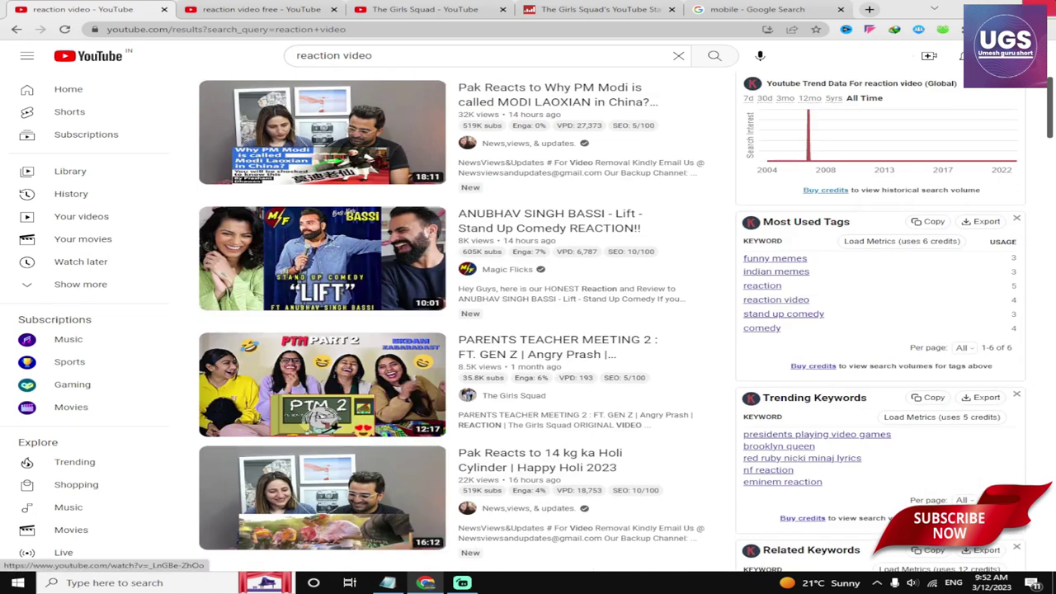
Step: Minimise the browser and open This PC from the desktop
left_click(978, 5)
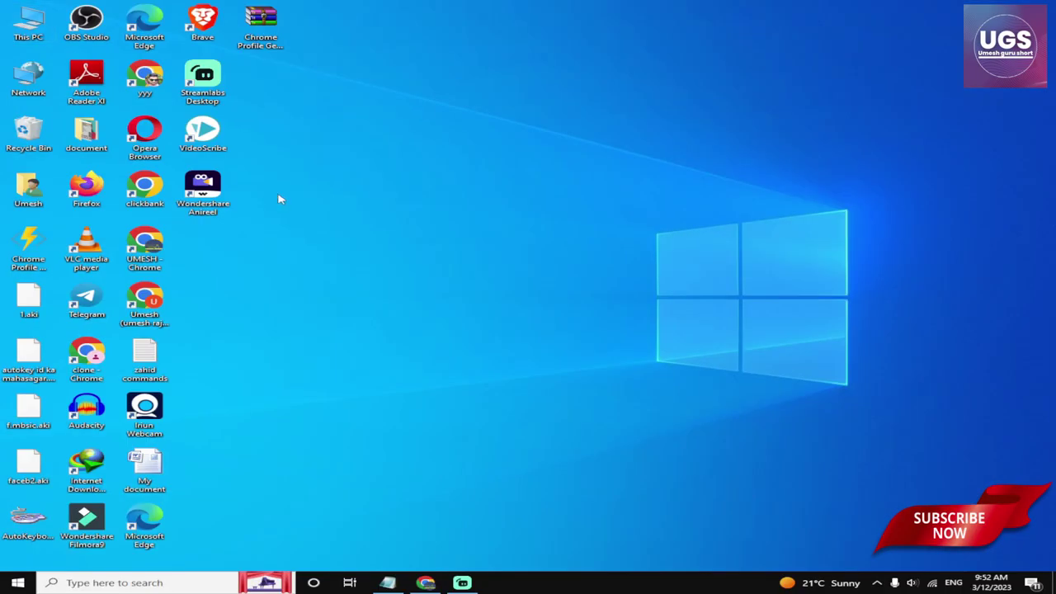
right_click(421, 181)
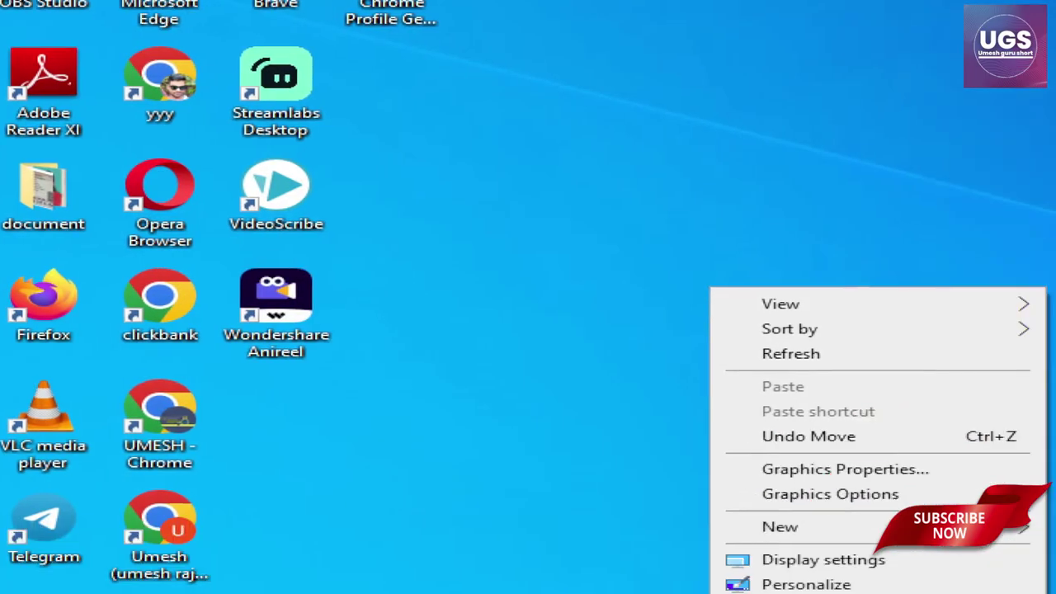
key("Escape")
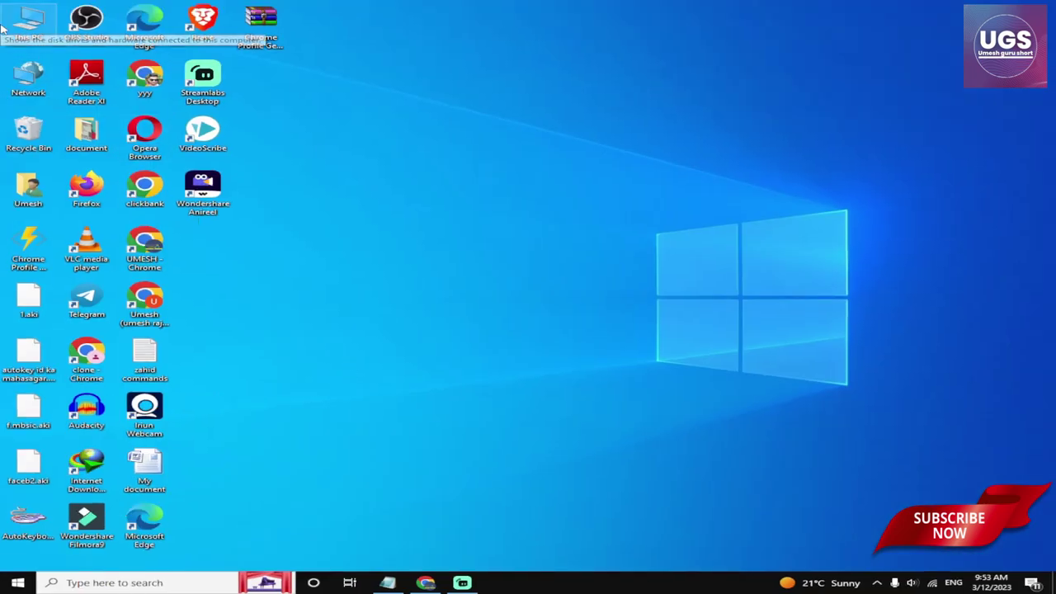
double_click(4, 28)
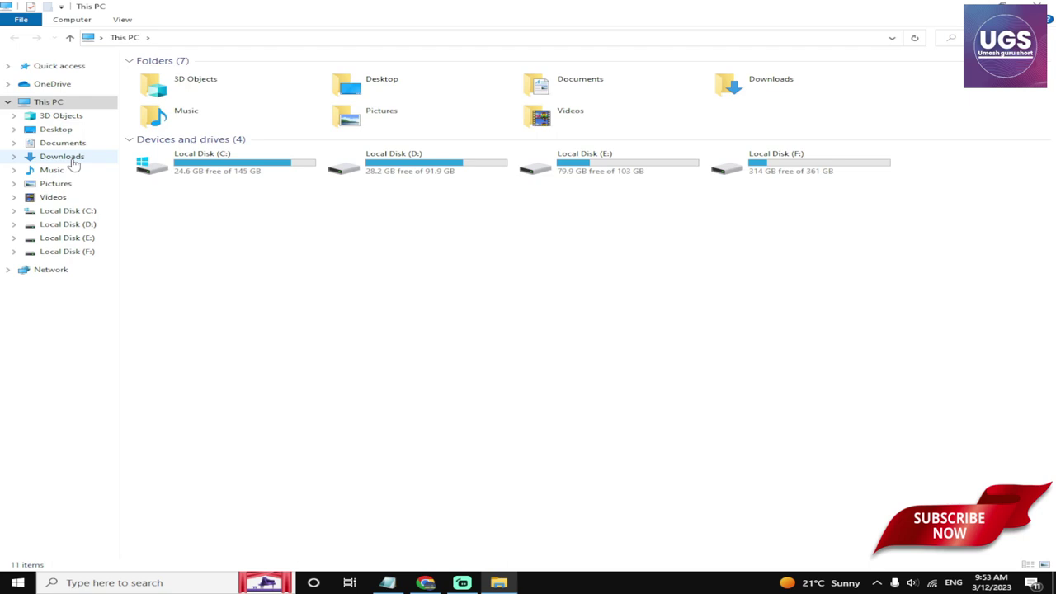
Step: Switch back to Chrome, enter "free" in the YouTube search to view suggestions, and view the open "reaction video free" results
left_click(422, 584)
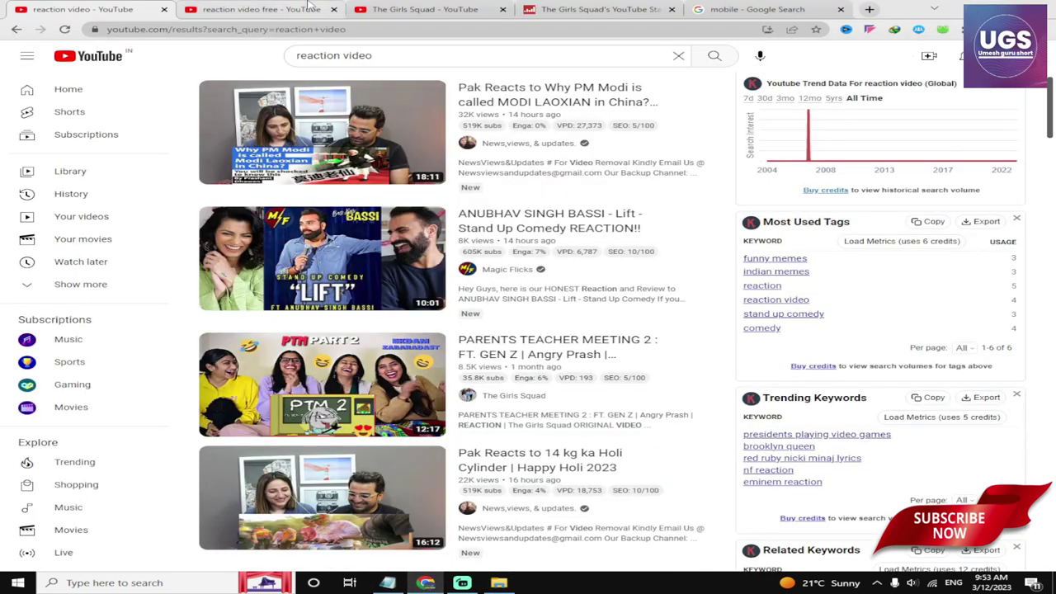
left_click(394, 51)
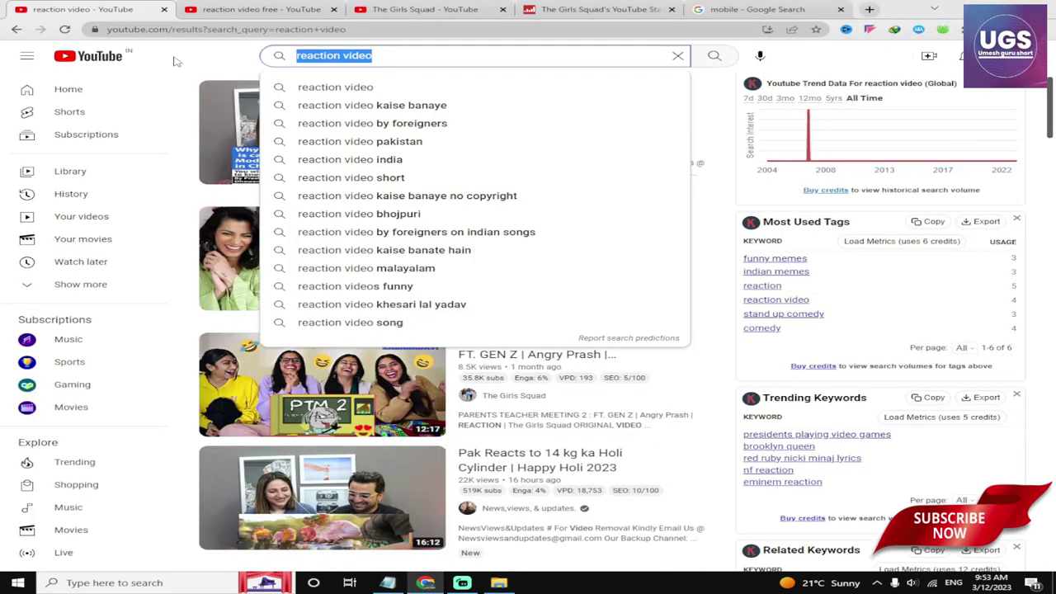
type("free")
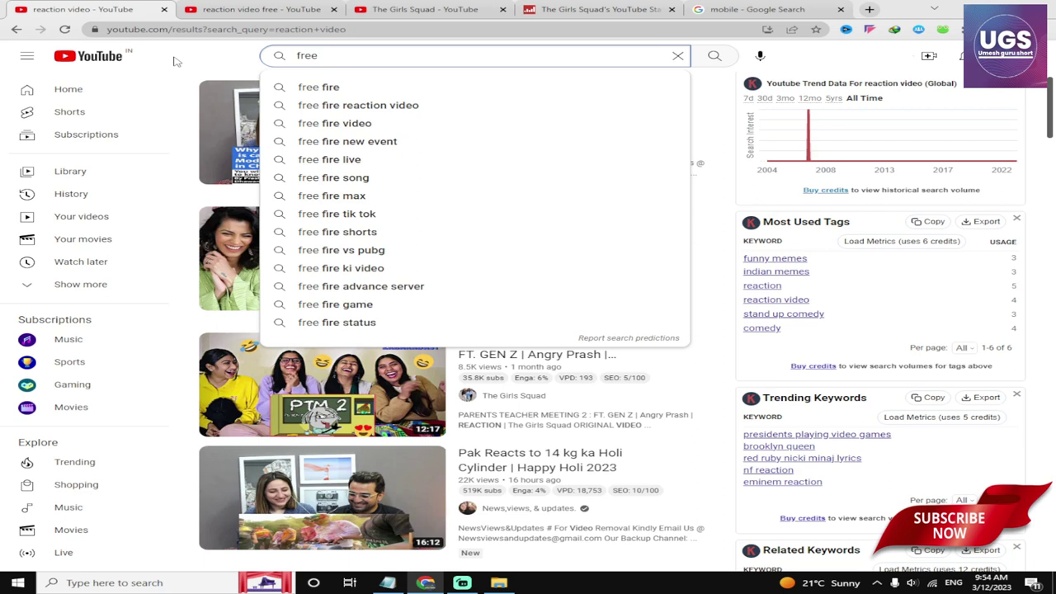
left_click(272, 9)
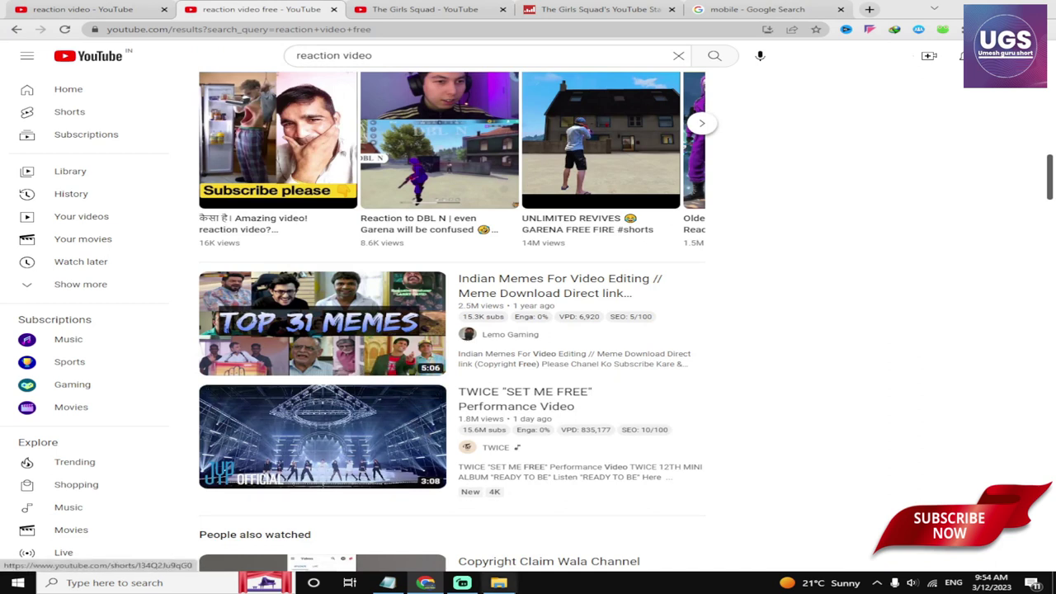
Step: Minimise the Chrome and File Explorer windows and refresh the desktop
left_click(964, 8)
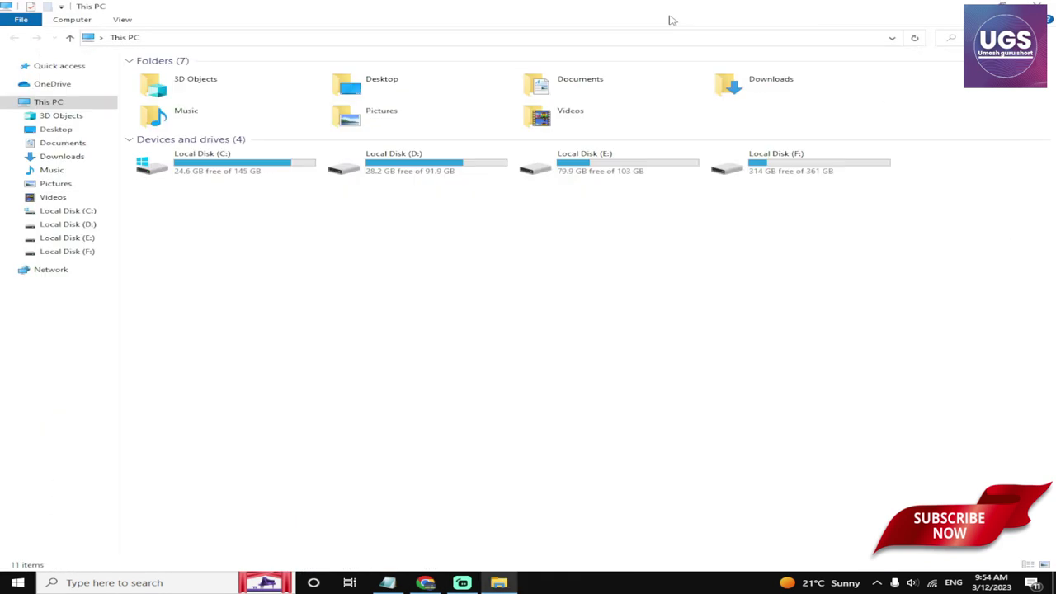
left_click(961, 6)
right_click(761, 22)
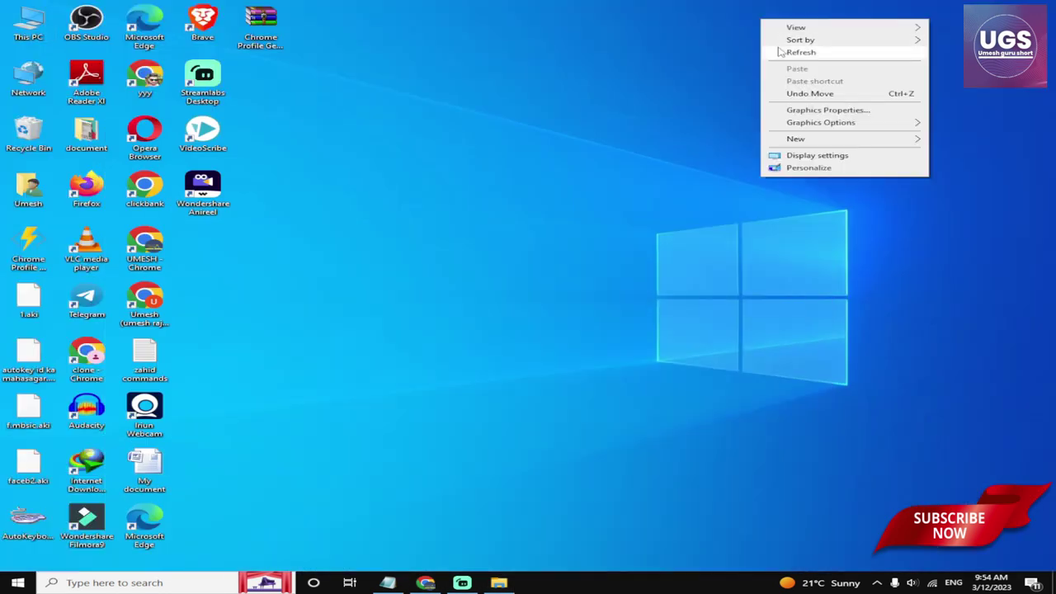
left_click(788, 52)
right_click(761, 5)
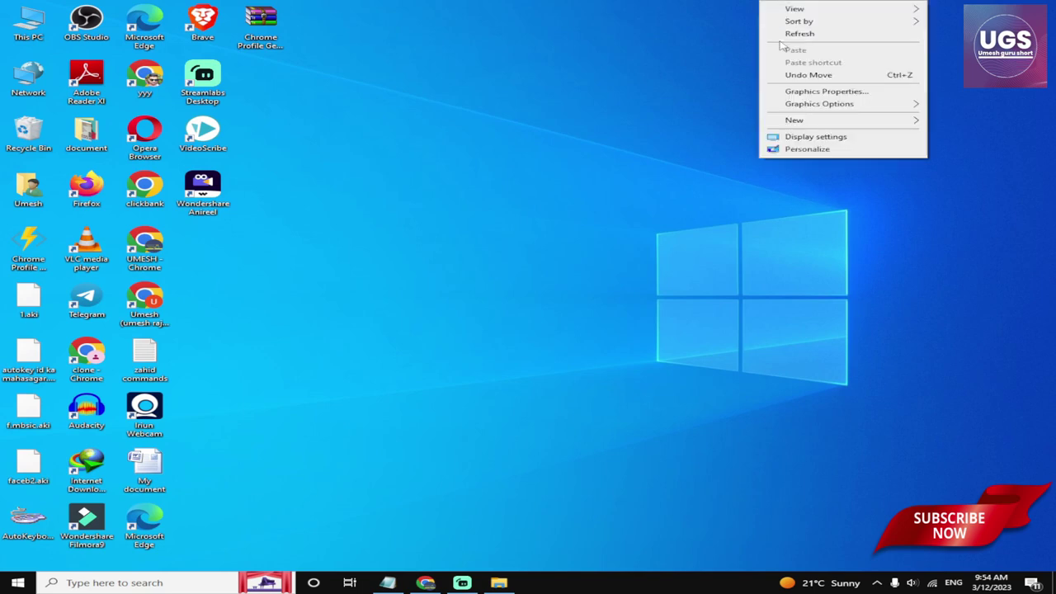
left_click(791, 34)
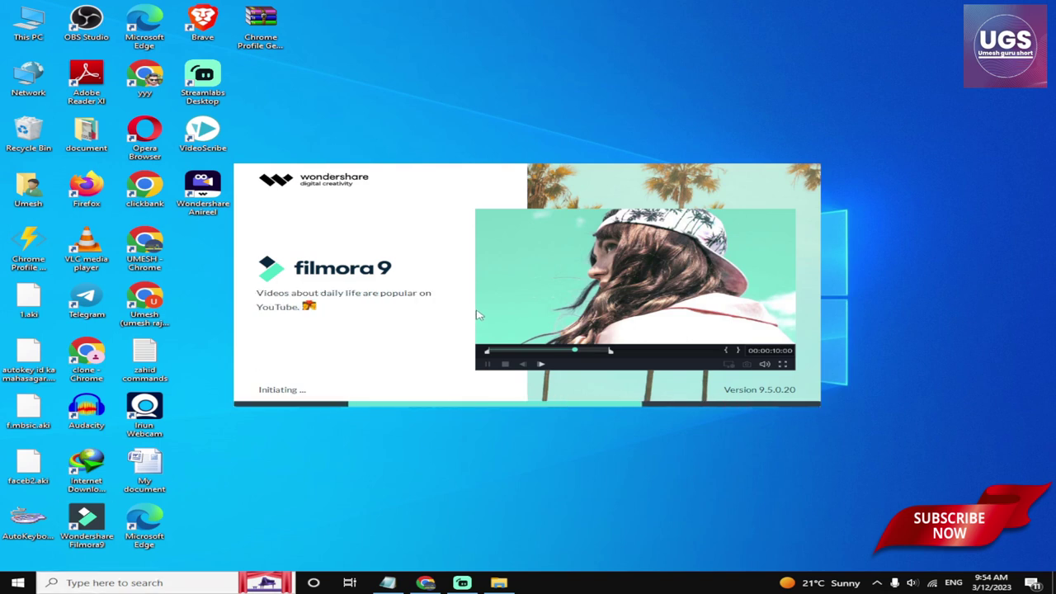
right_click(580, 26)
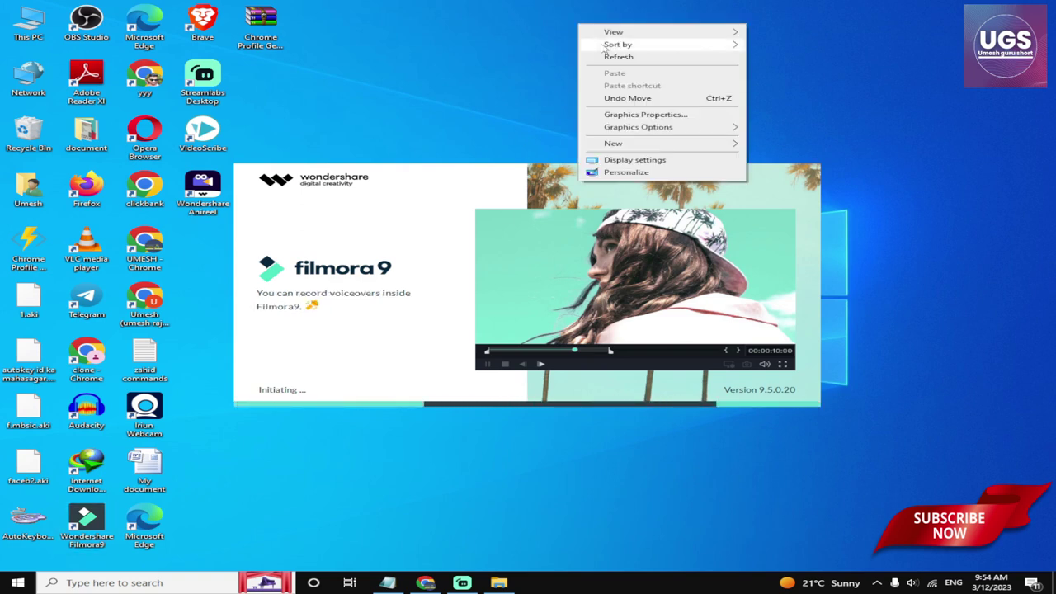
left_click(607, 56)
right_click(595, 13)
left_click(614, 47)
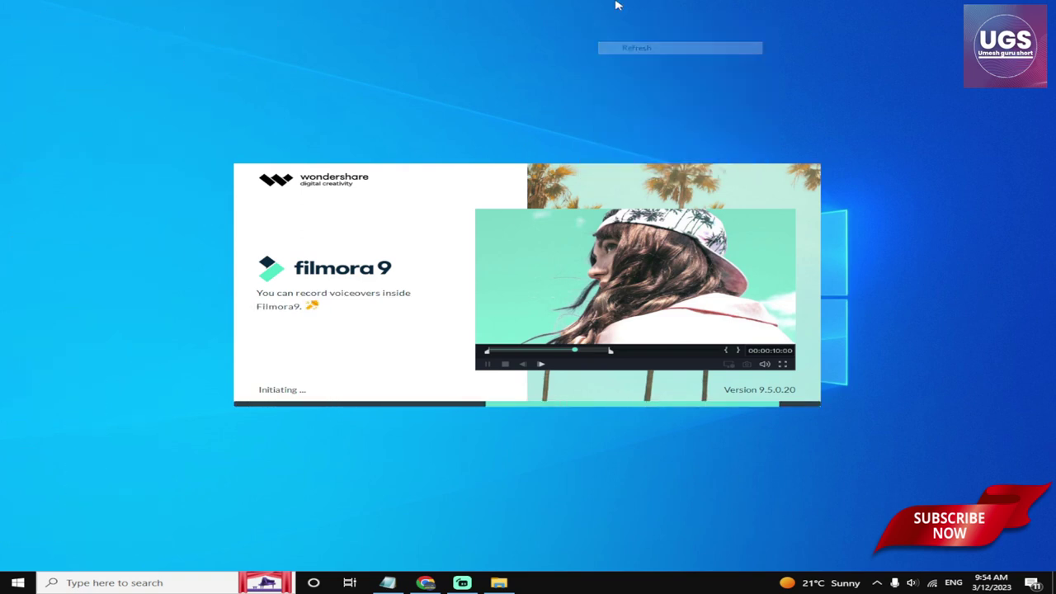
right_click(615, 4)
left_click(617, 32)
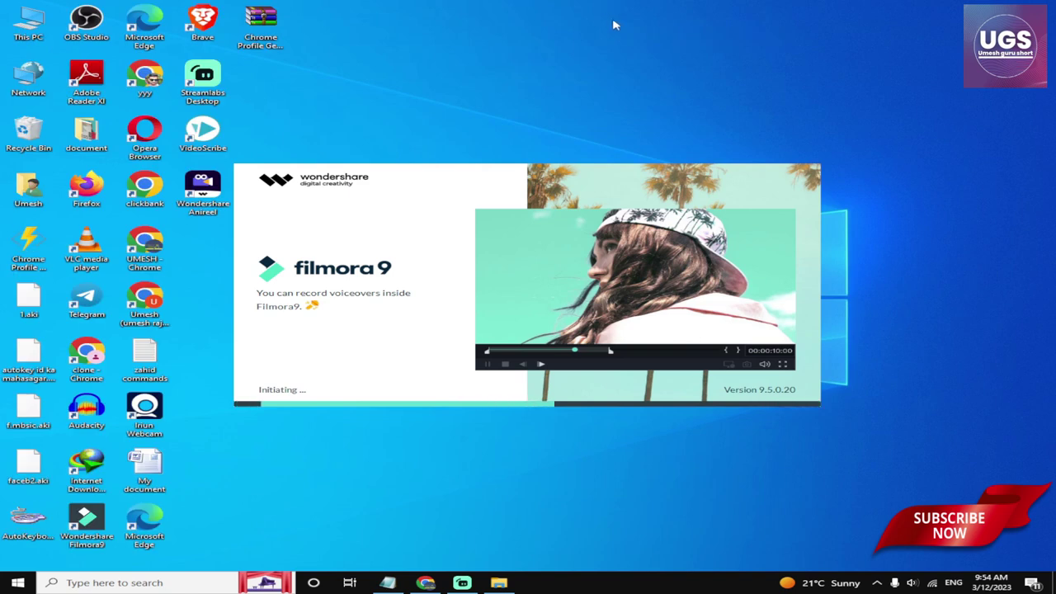
right_click(604, 3)
left_click(627, 33)
right_click(578, 4)
left_click(602, 33)
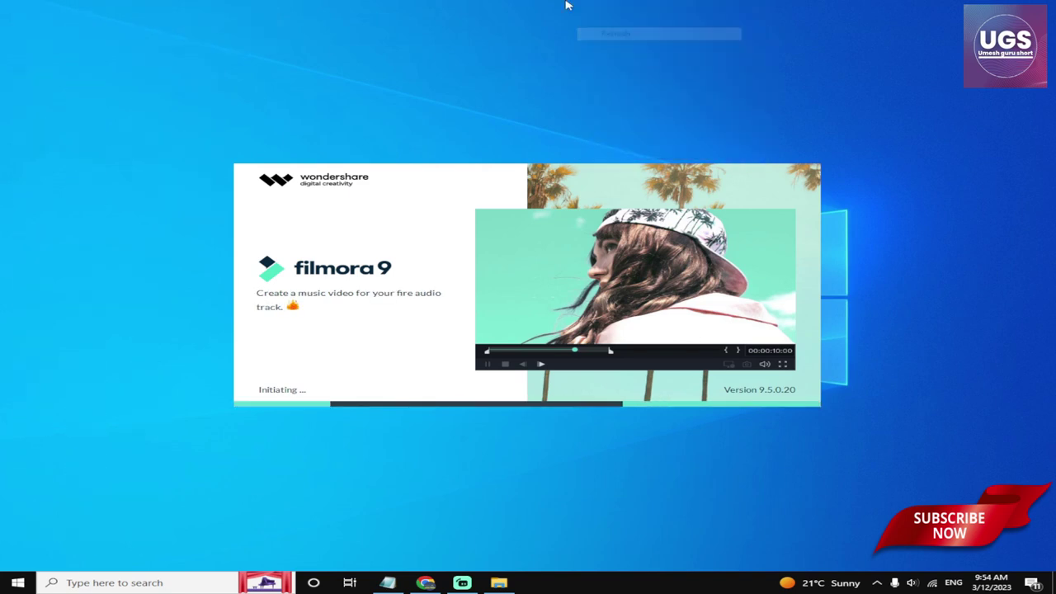
right_click(566, 5)
left_click(594, 33)
right_click(572, 9)
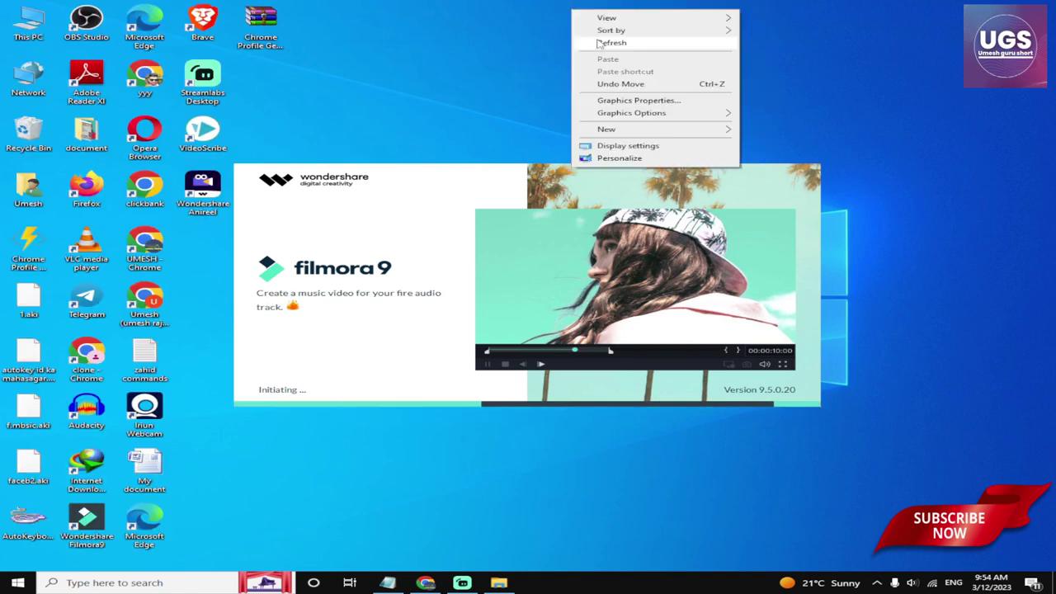
left_click(599, 43)
right_click(641, 4)
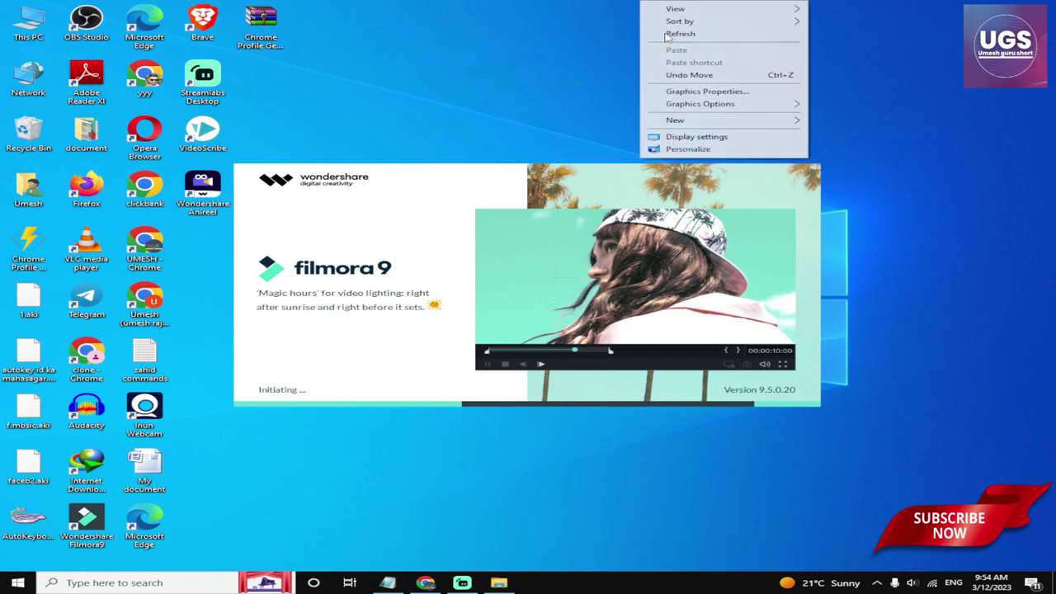
left_click(668, 34)
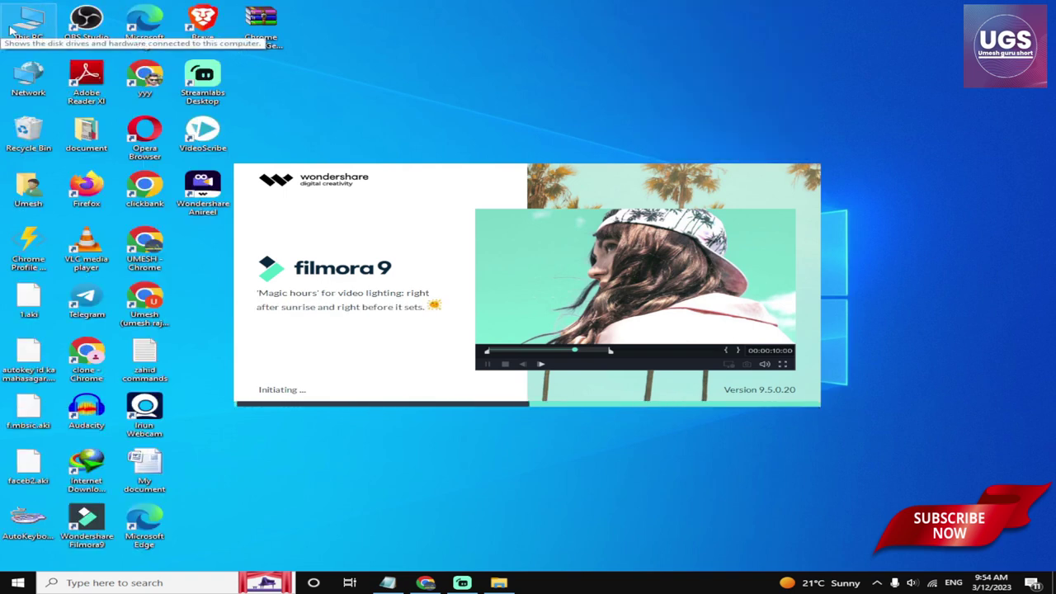
right_click(494, 17)
left_click(522, 51)
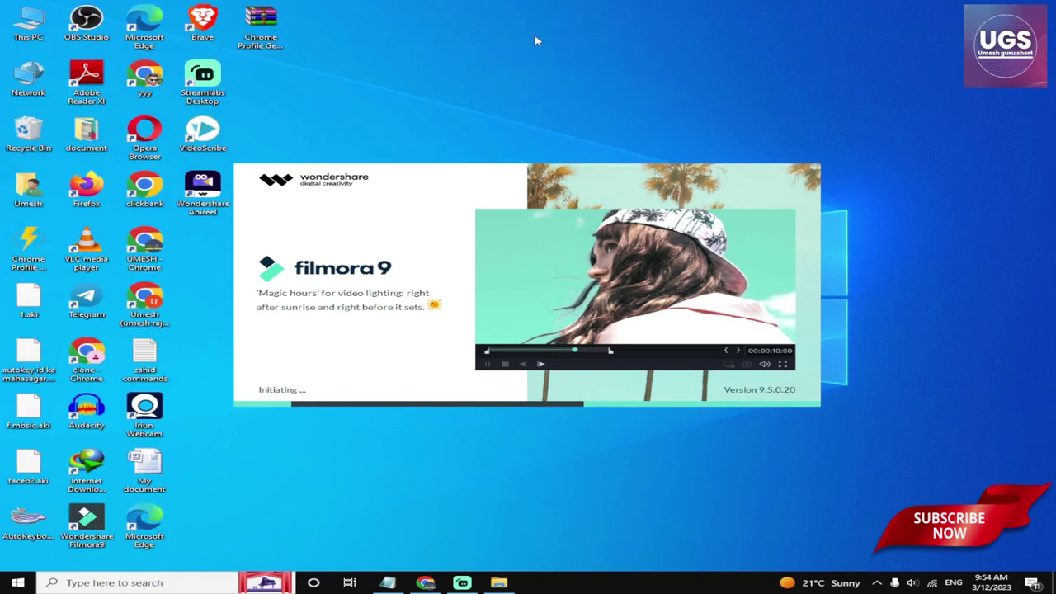
right_click(535, 36)
left_click(570, 68)
right_click(571, 2)
left_click(610, 34)
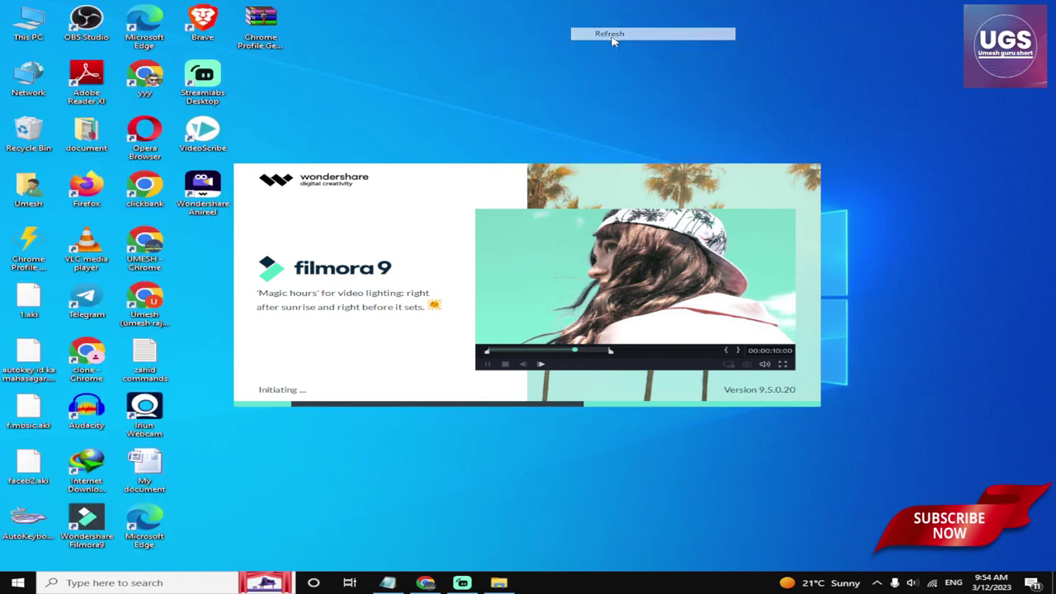
right_click(585, 1)
left_click(625, 35)
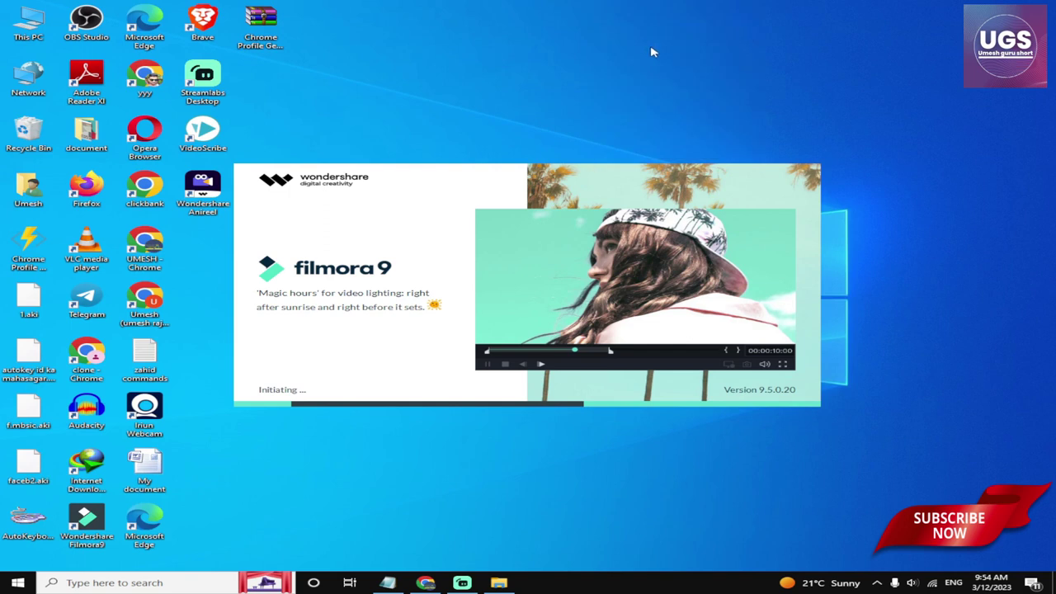
right_click(608, 2)
left_click(635, 33)
right_click(590, 1)
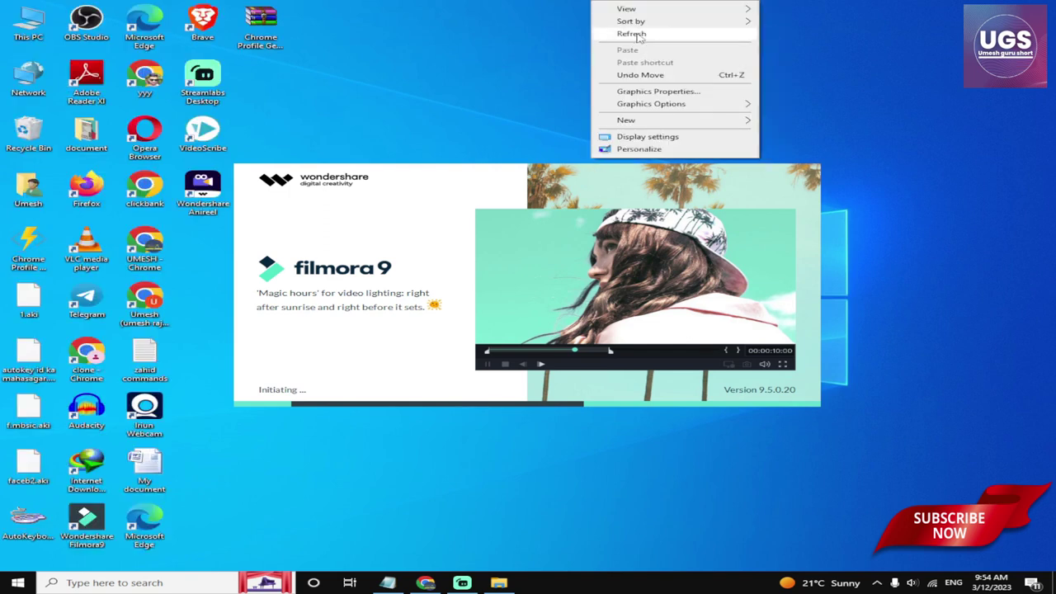
left_click(615, 33)
right_click(571, 2)
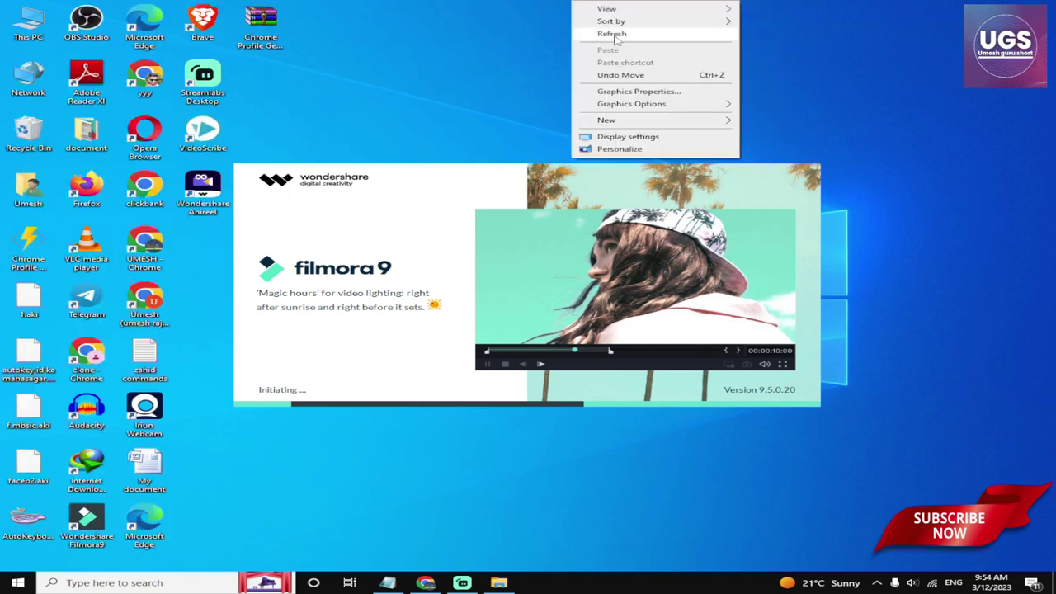
left_click(611, 34)
right_click(573, 3)
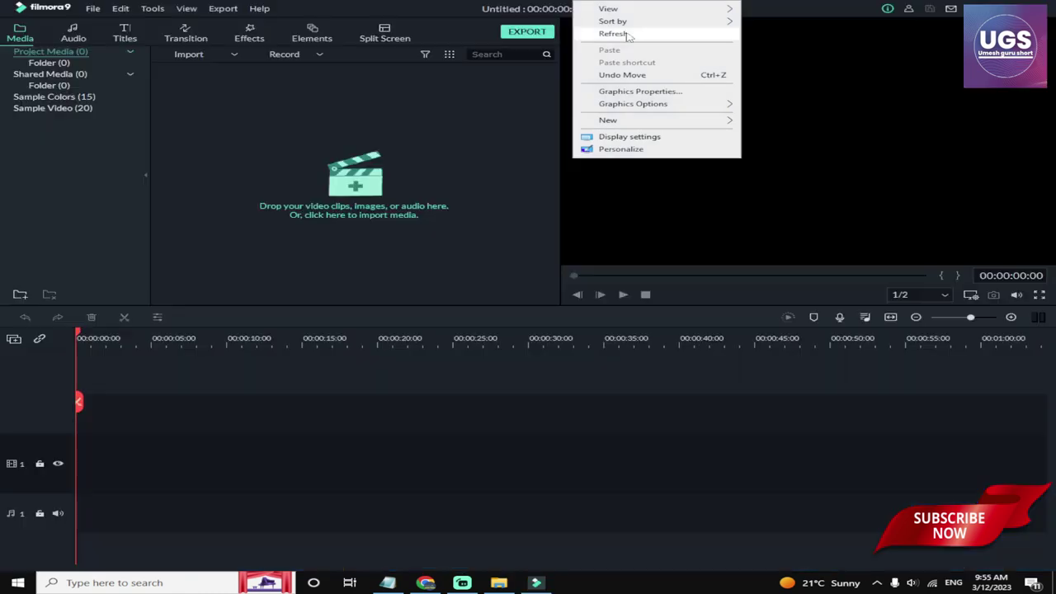
left_click(631, 34)
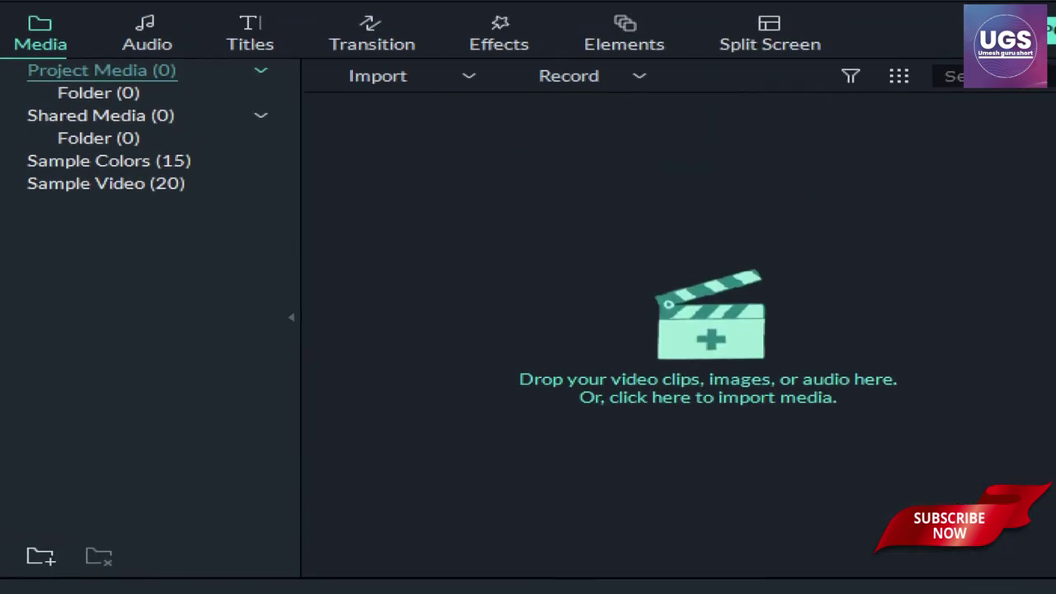
Step: Import the "eat girl" video from the Footage canva folder on Local Disk (E:) into the project media
mouse_move(320, 271)
left_mouse_down()
mouse_move(450, 415)
mouse_move(670, 288)
left_mouse_up()
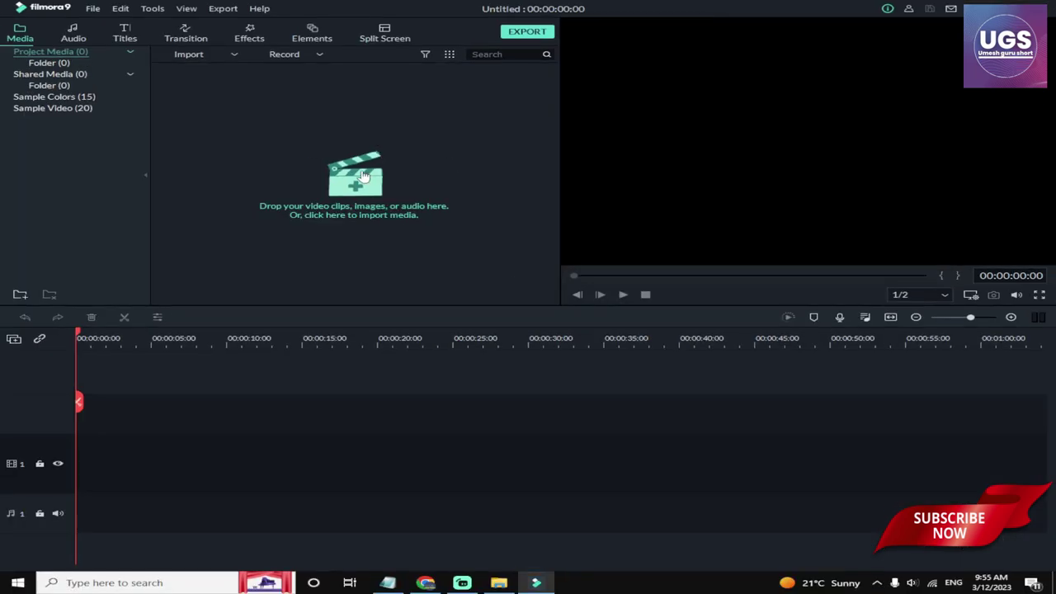
left_click(350, 194)
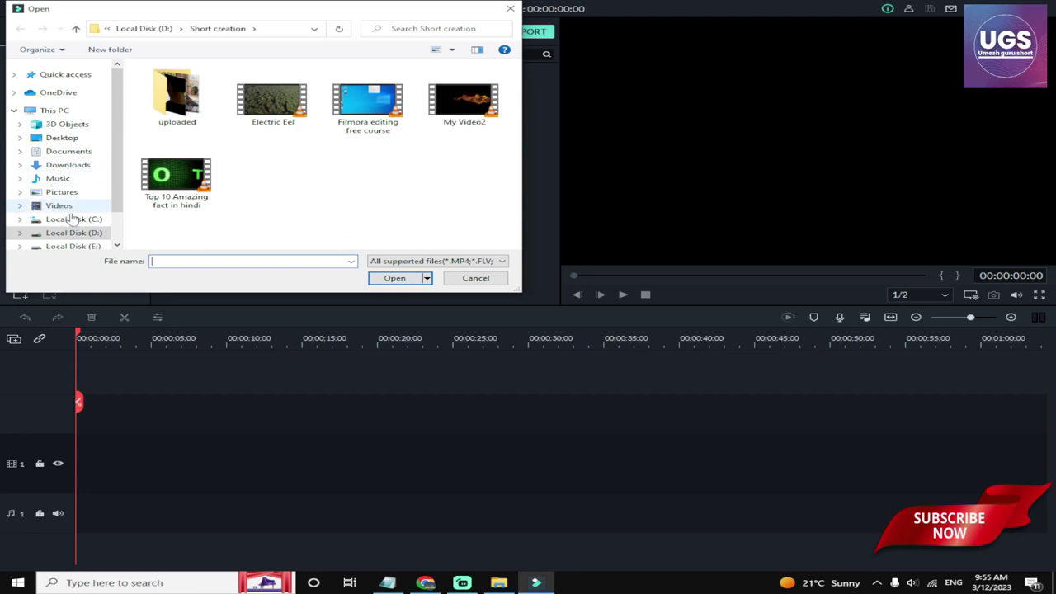
left_click(73, 246)
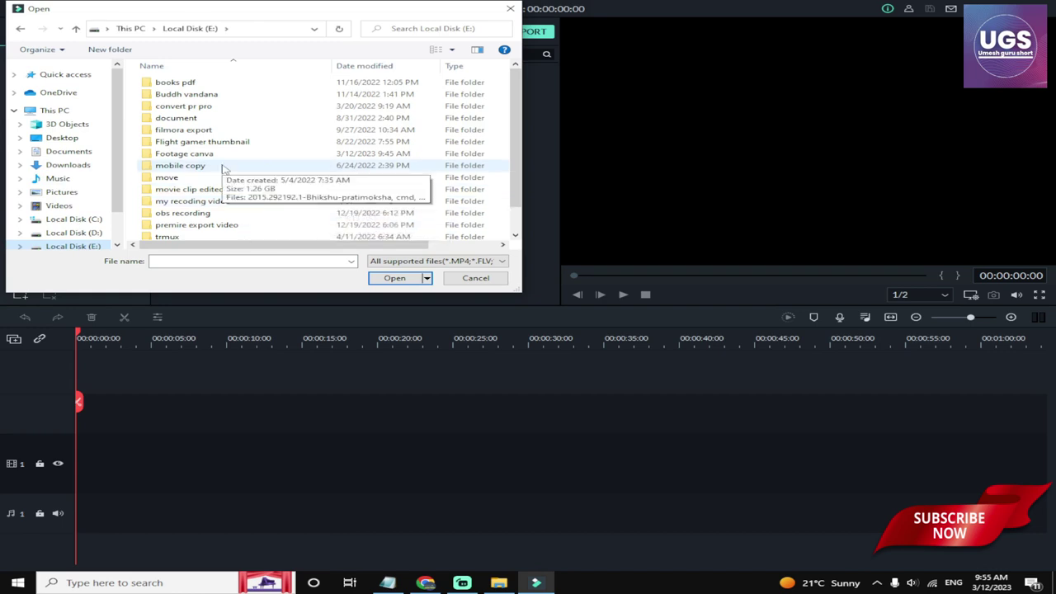
double_click(223, 153)
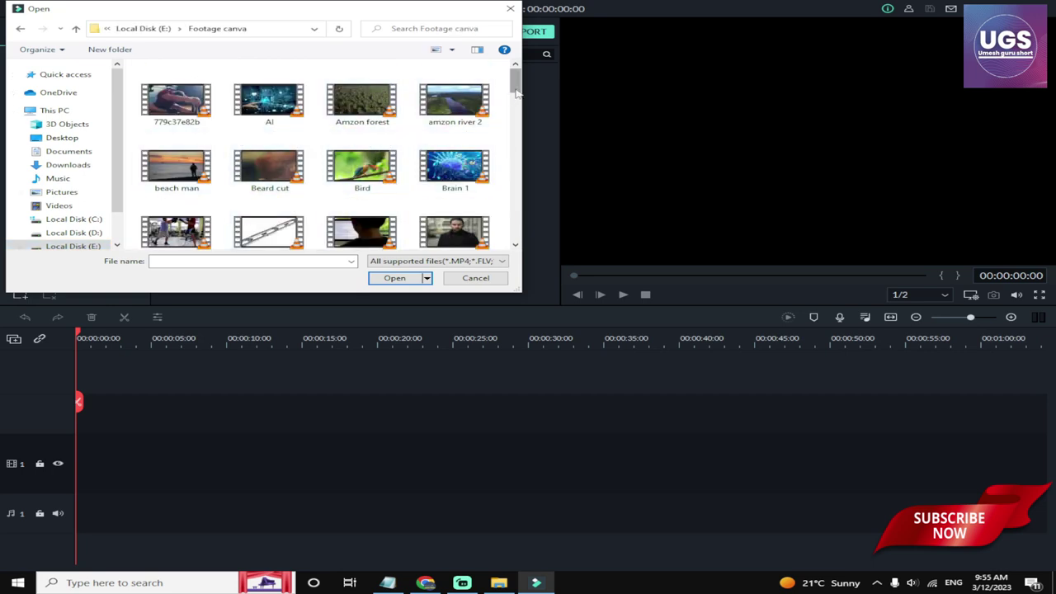
left_click_drag(516, 93, 518, 112)
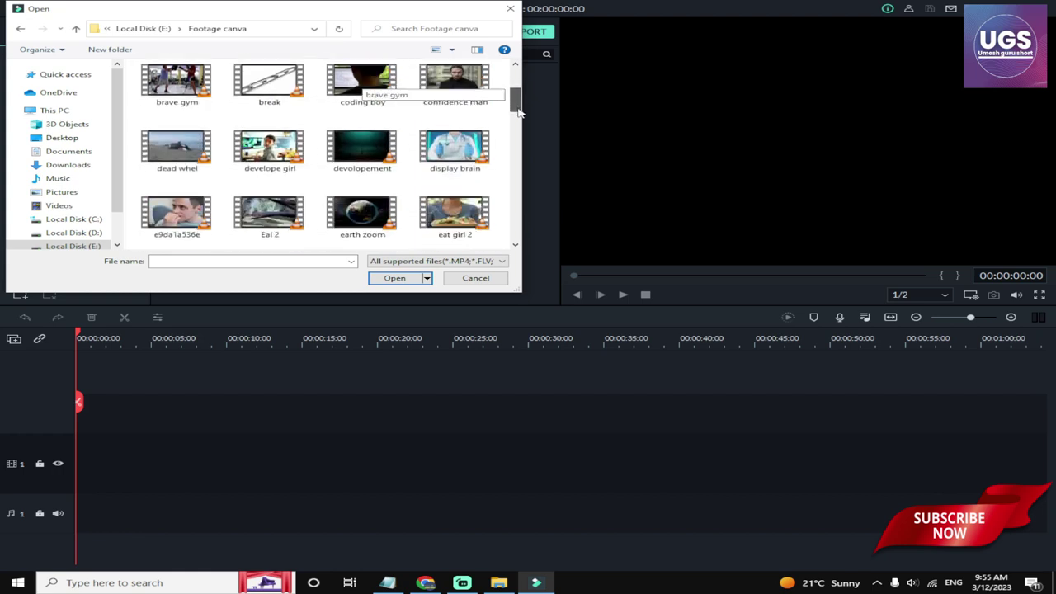
left_click_drag(518, 111, 519, 132)
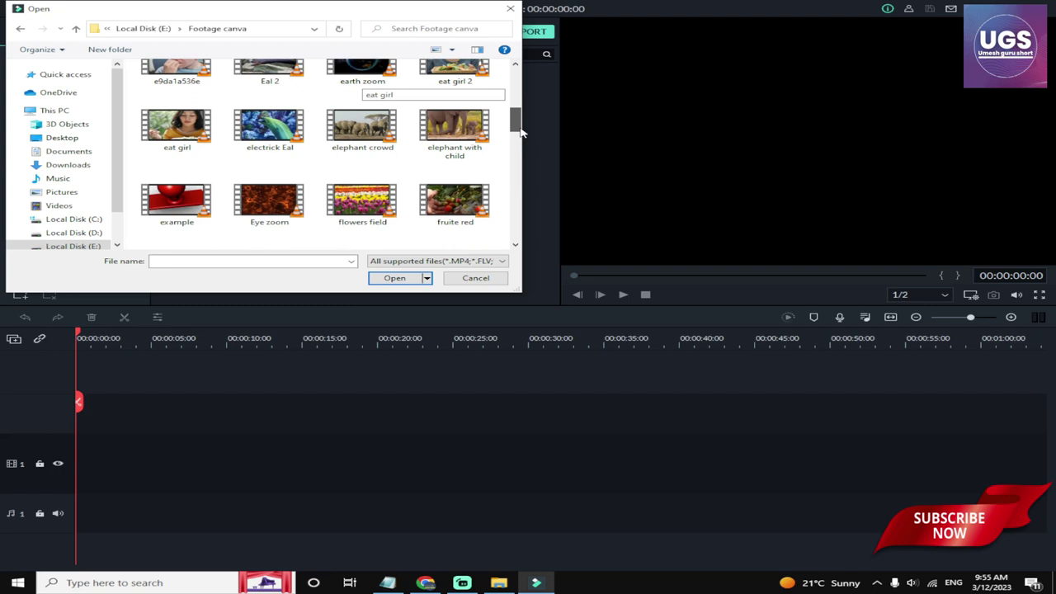
left_click(176, 128)
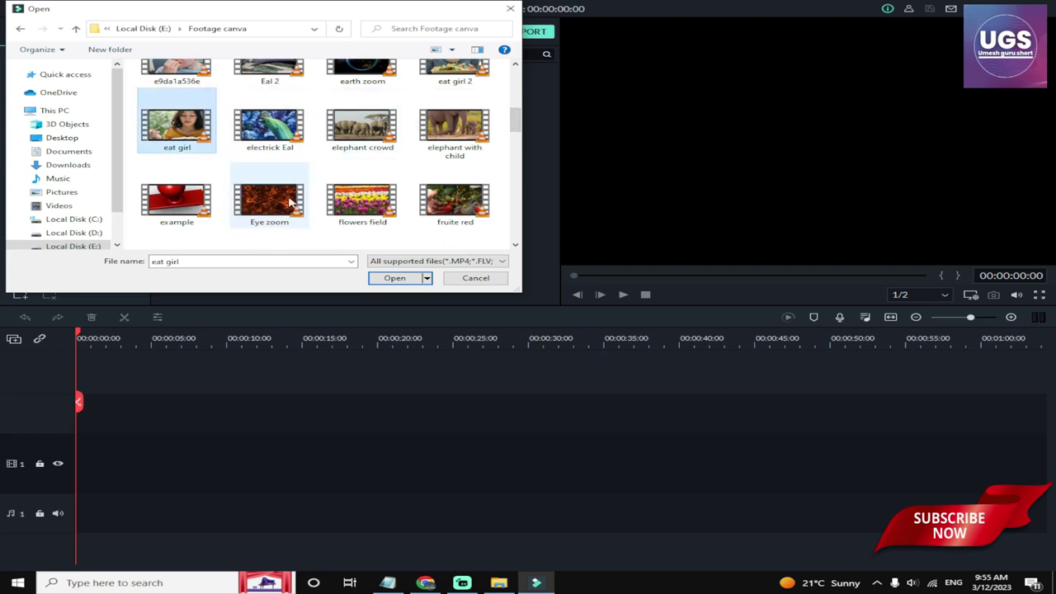
left_click(381, 279)
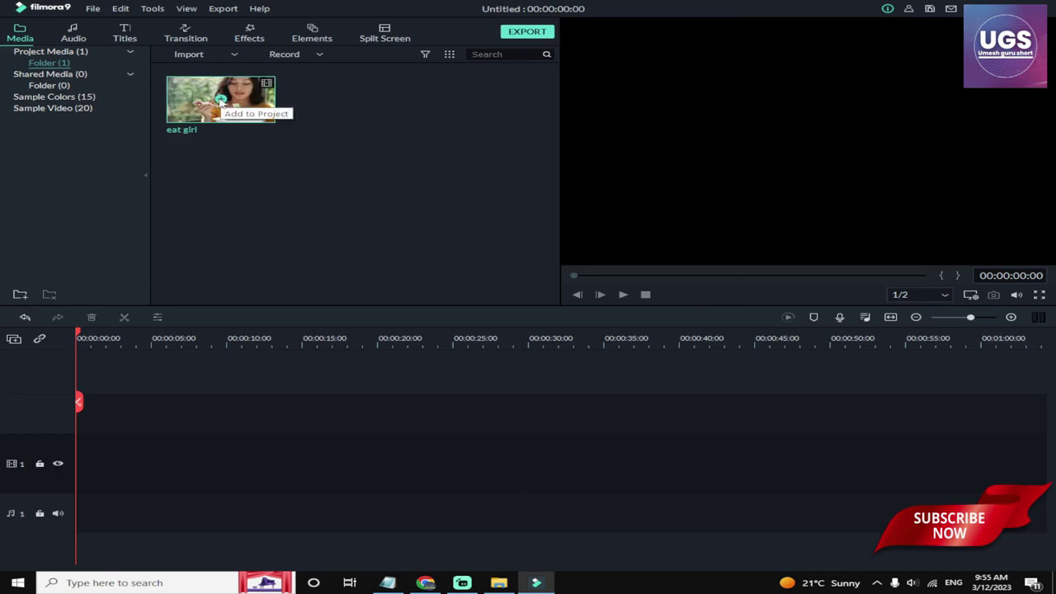
Step: Place the "eat girl" clip on video track 1 and add a second video track above it
left_click(221, 100)
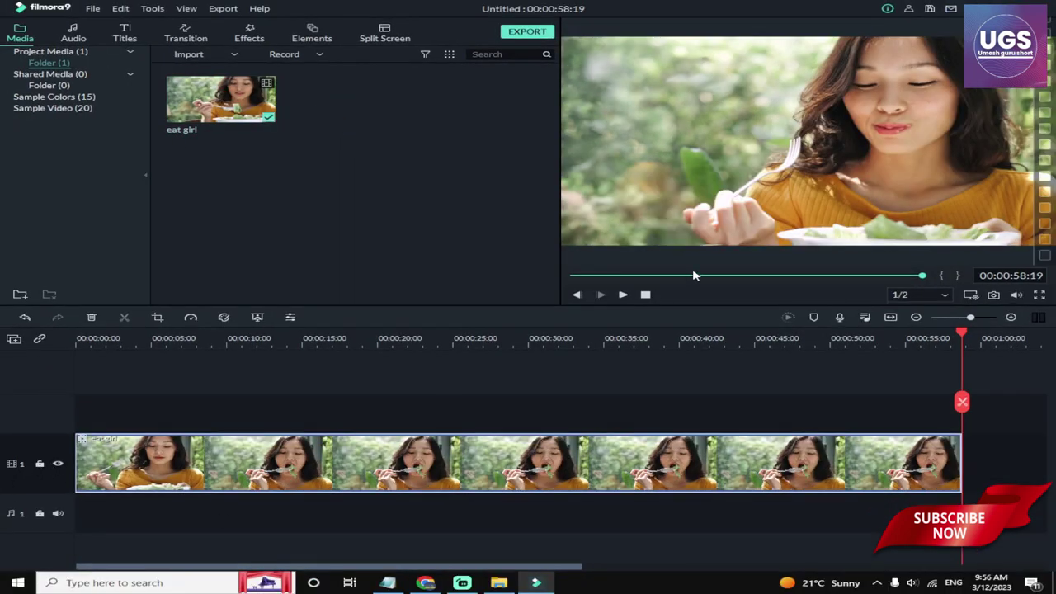
left_click(575, 277)
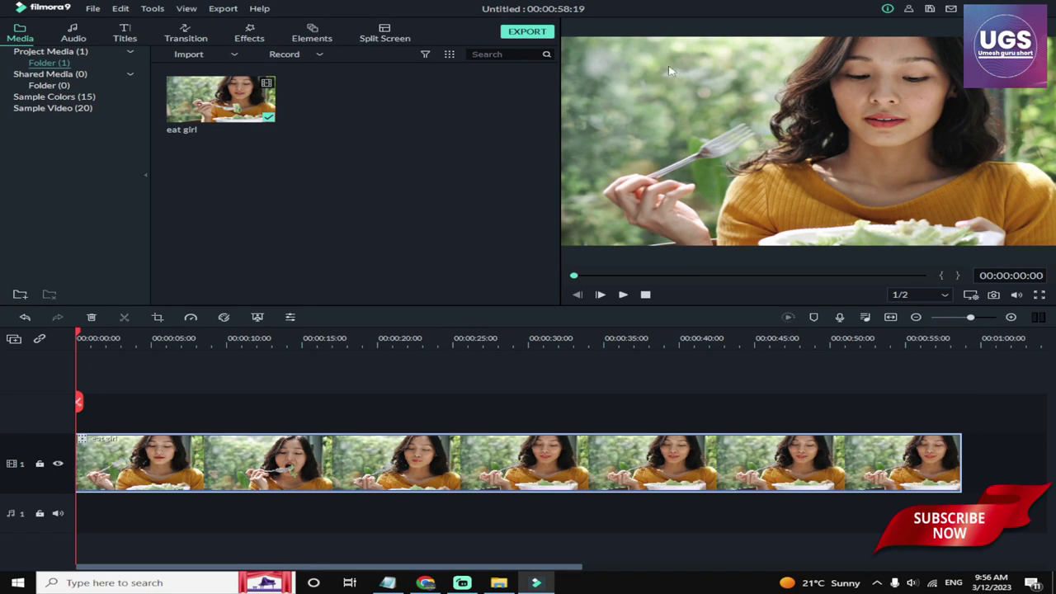
right_click(49, 418)
left_click(51, 419)
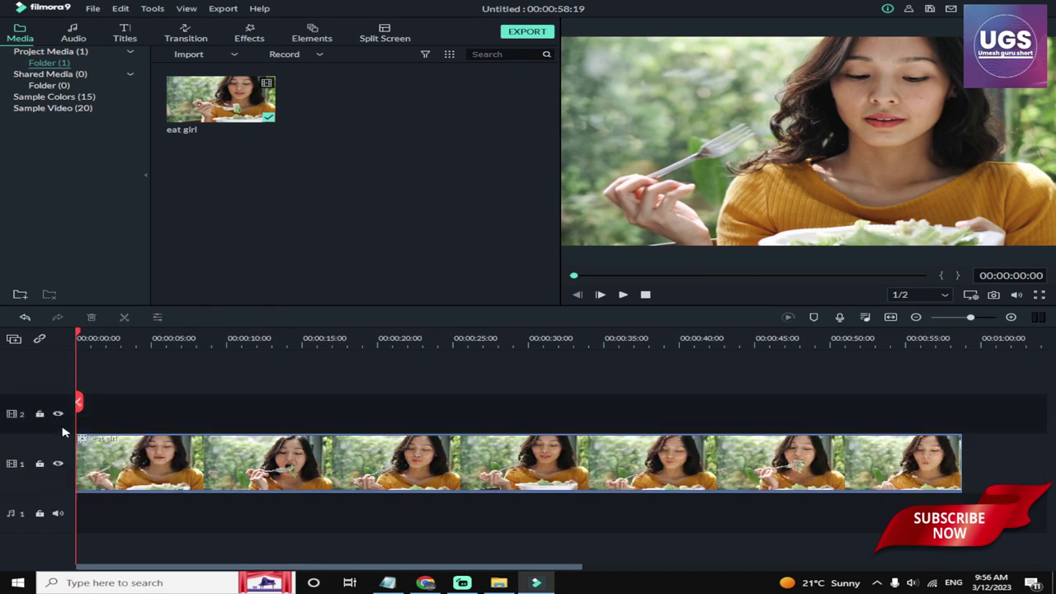
Step: Import the Hindi "Jeet Scene" video from Downloads > Video > vfx and place it at the start of video track 2
double_click(345, 216)
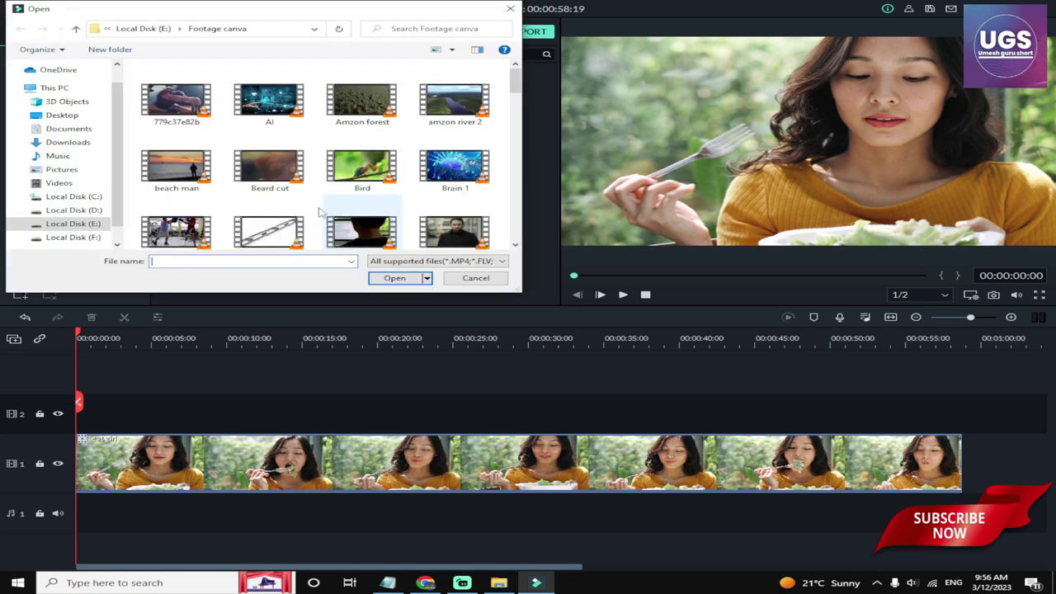
left_click(79, 148)
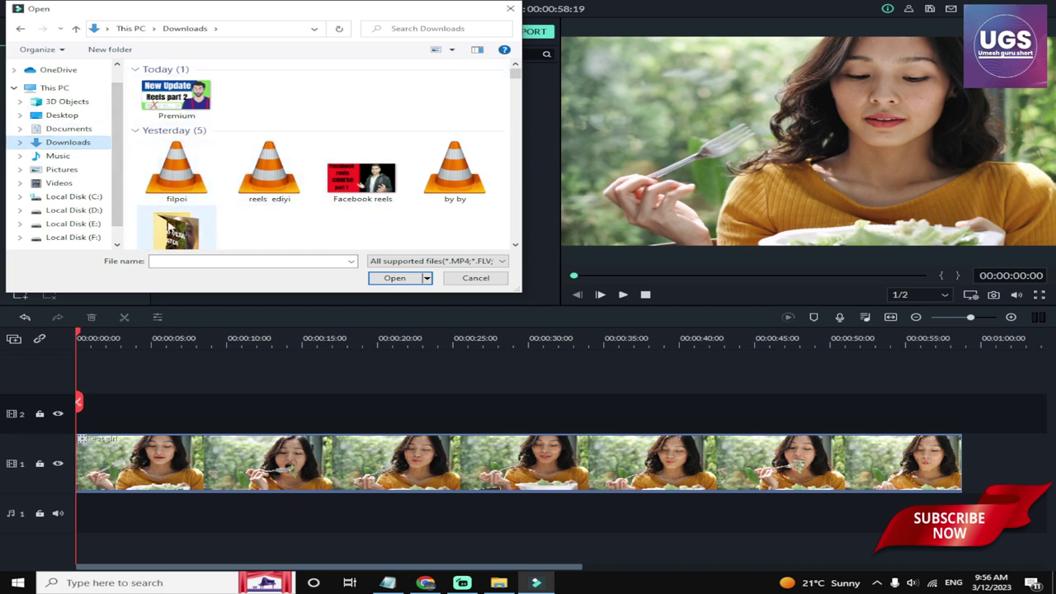
scroll(328, 137, "down", 1)
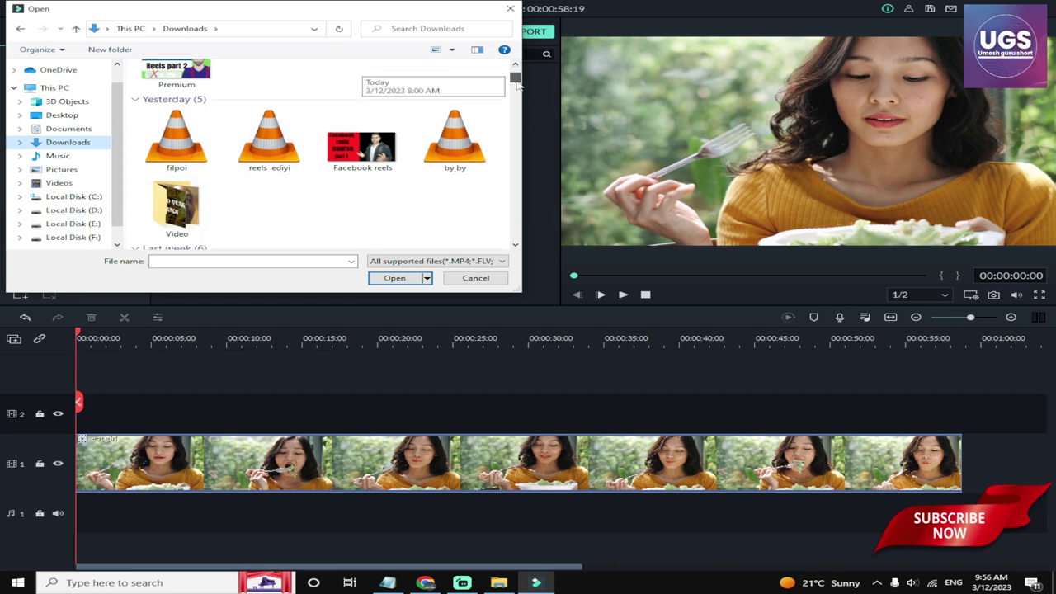
double_click(207, 165)
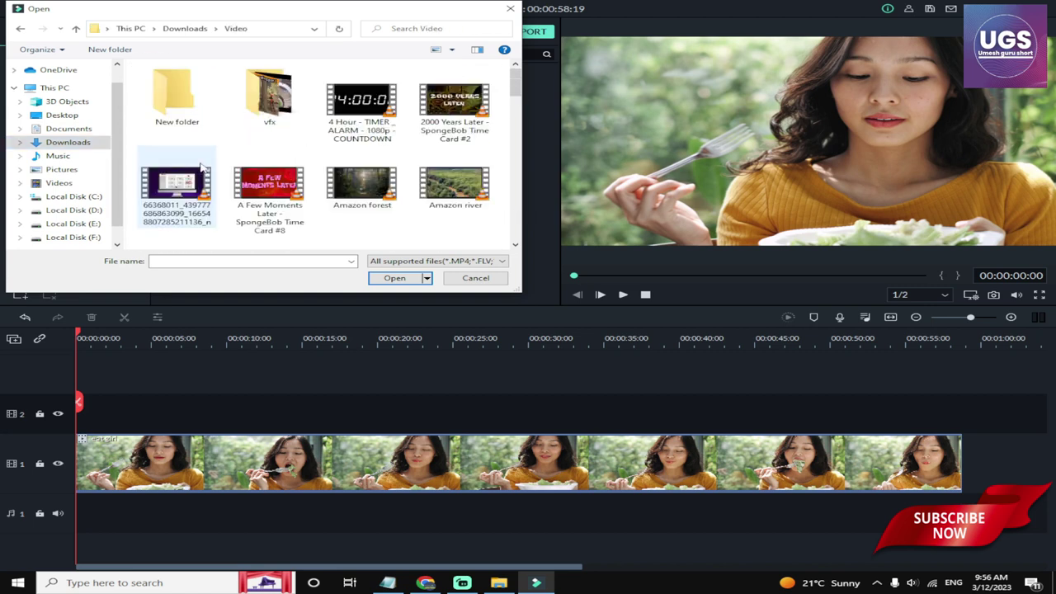
double_click(272, 97)
left_click(368, 190)
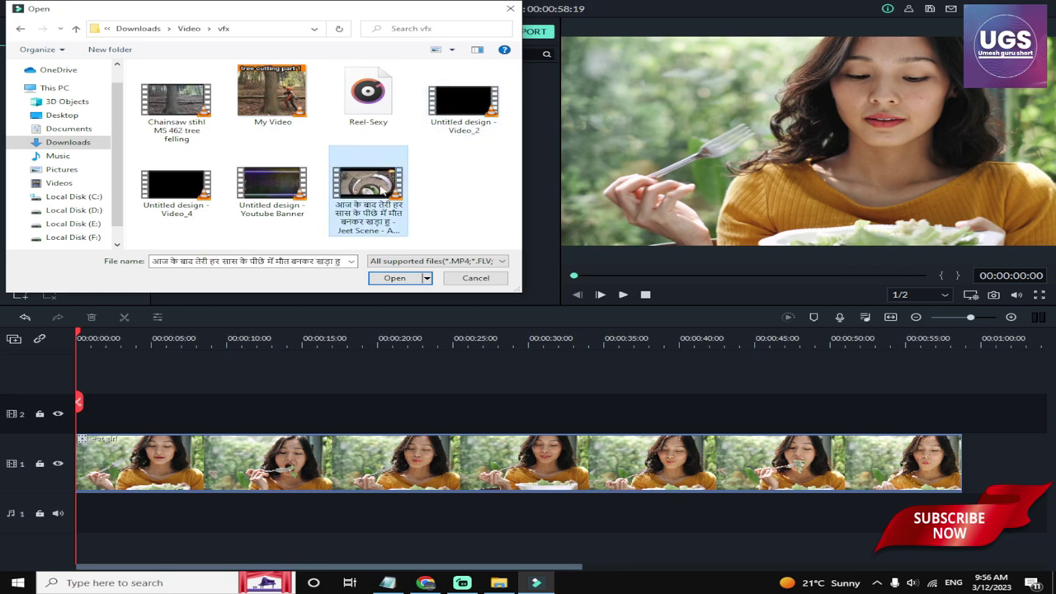
left_click(395, 278)
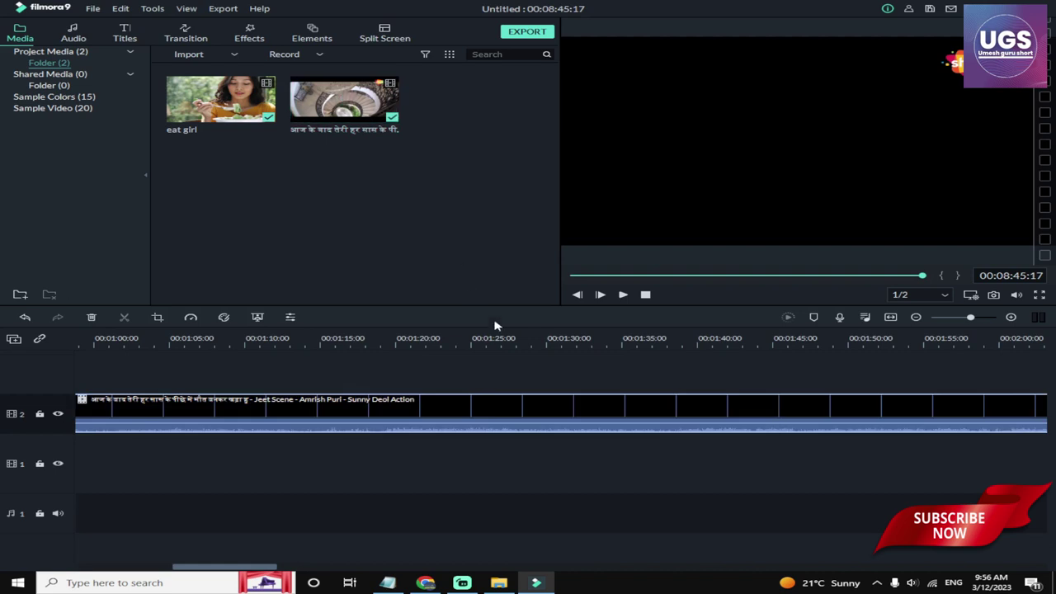
Step: Split the "Jeet Scene" clip on track 2 at 00:01:10:06 and delete the part after the cut
left_click(534, 337)
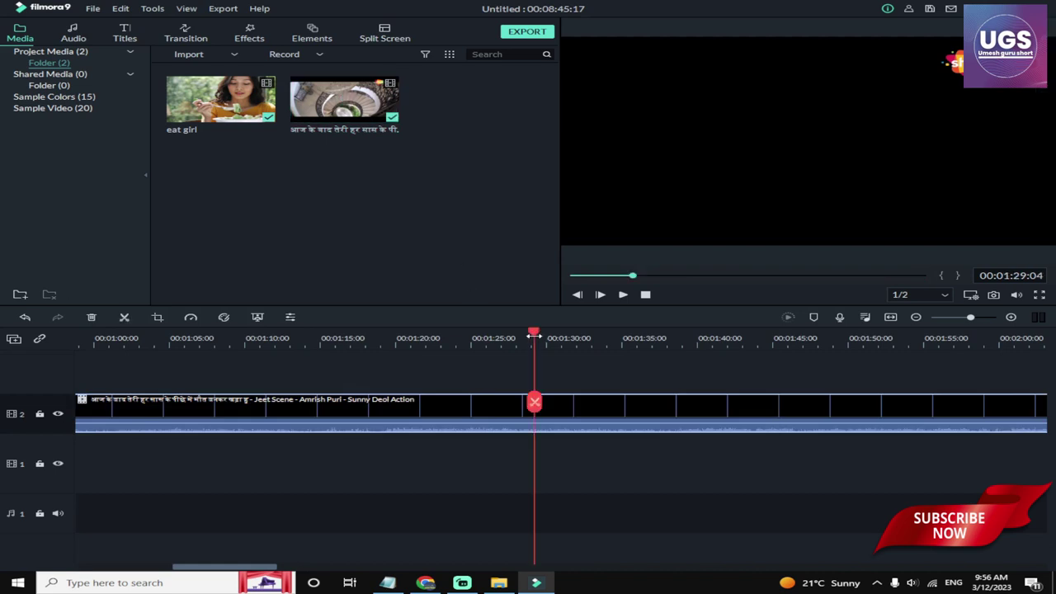
left_click_drag(631, 275, 566, 279)
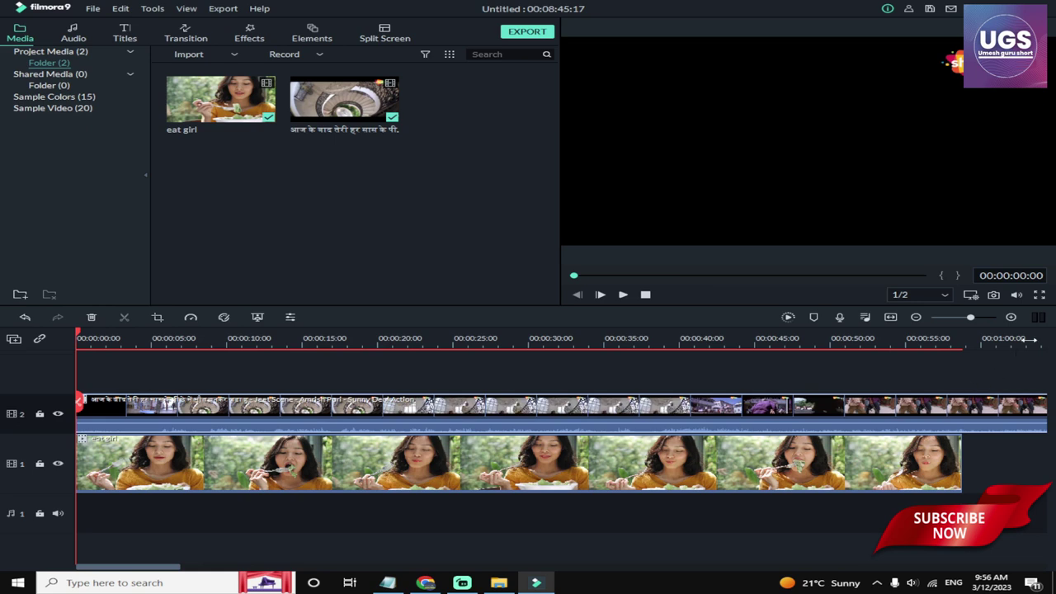
left_click_drag(181, 568, 225, 568)
left_click(726, 342)
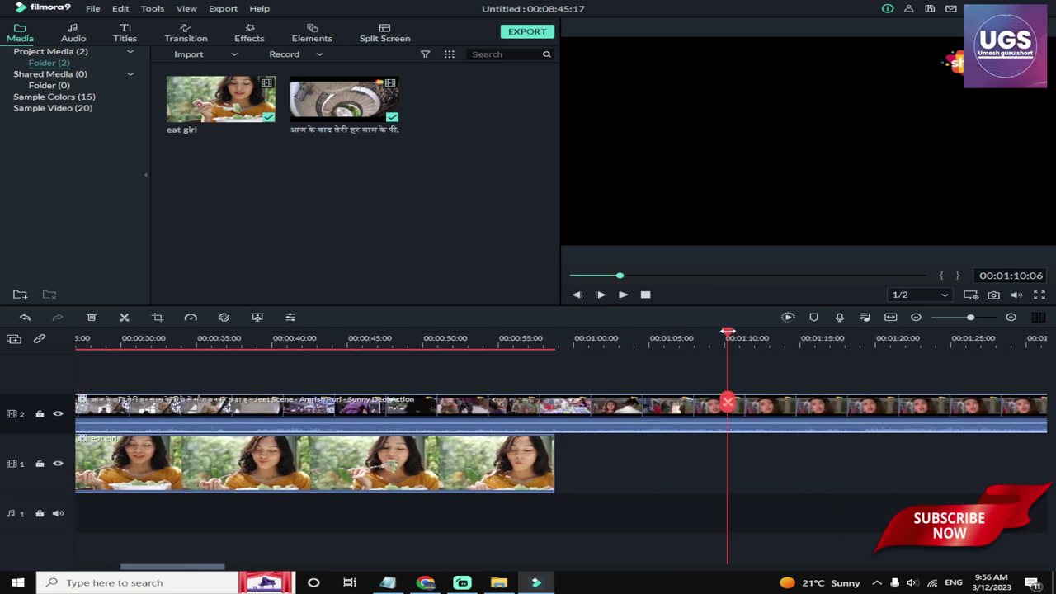
left_click(728, 404)
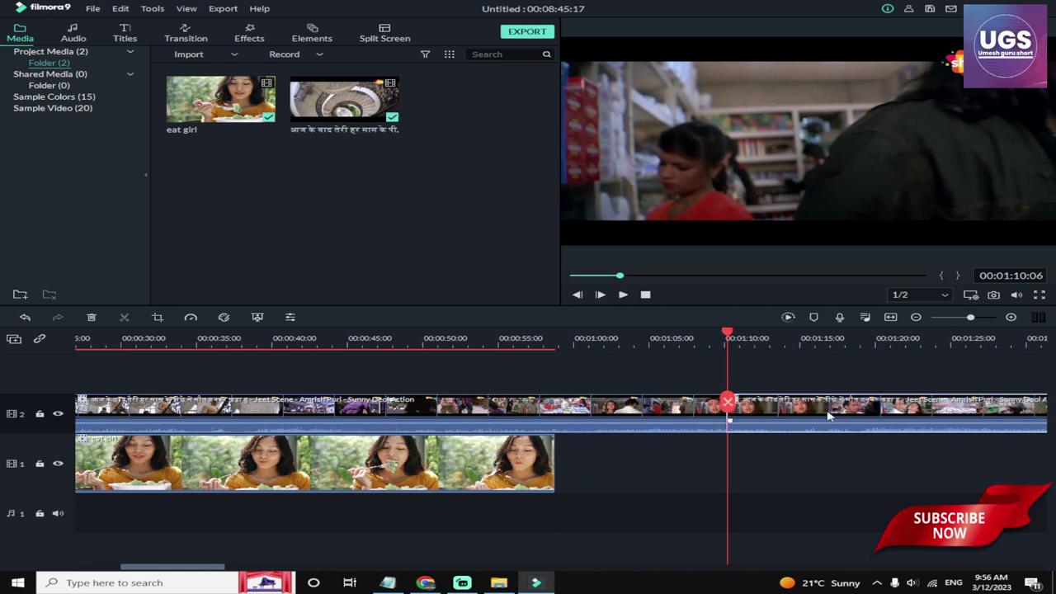
left_click(829, 415)
key("Delete")
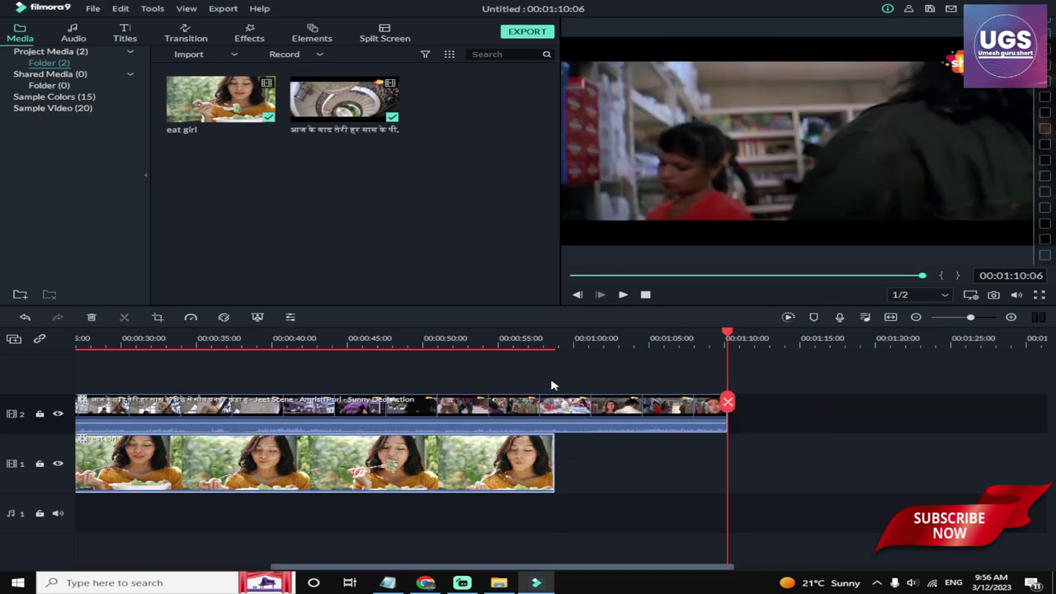
Step: Split the "eat girl" clip on track 1 at 00:00:54:17 and undo that split
left_click(493, 332)
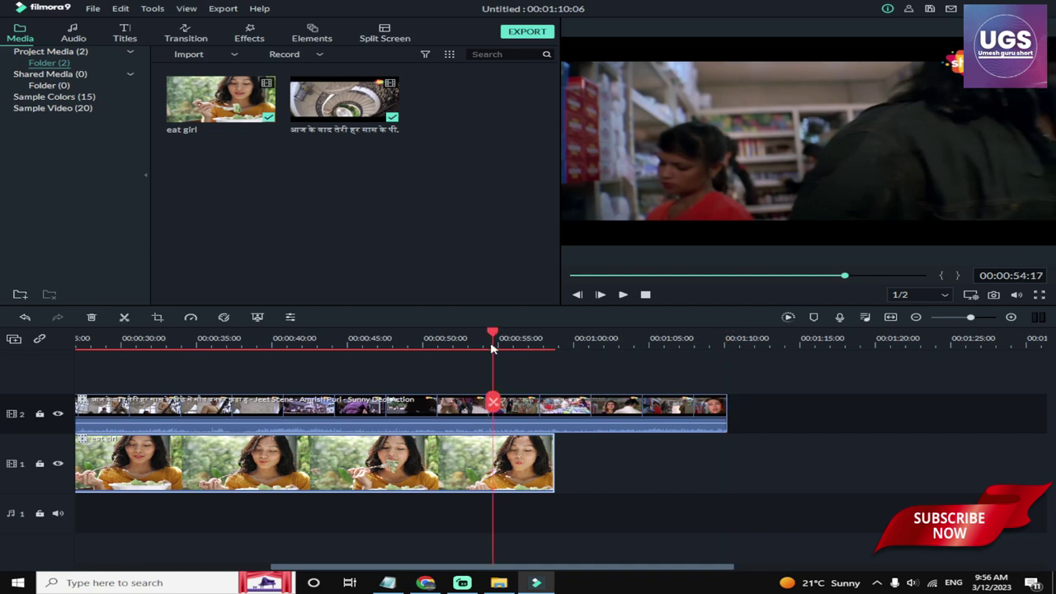
left_click(493, 403)
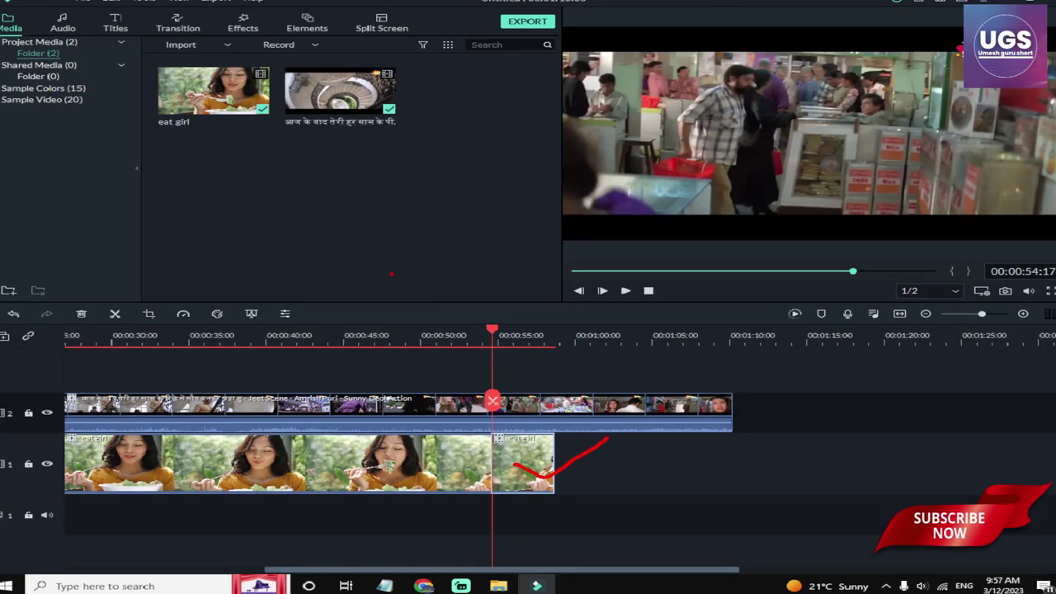
left_click(120, 9)
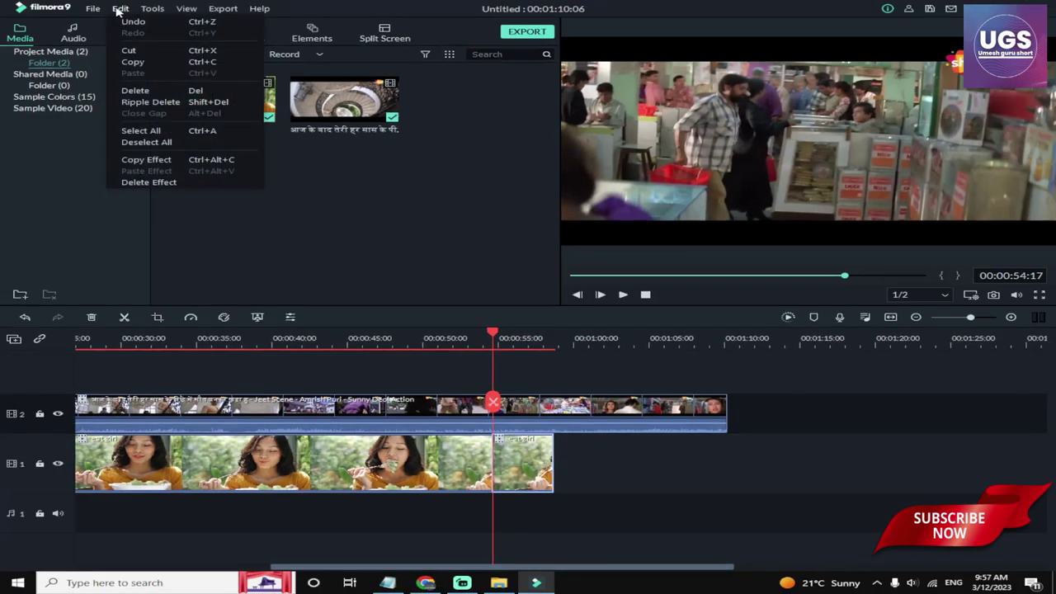
left_click(128, 20)
Step: Split the "Jeet Scene" clip on track 2 at 00:00:54:17 and delete the part after the cut
left_click(546, 410)
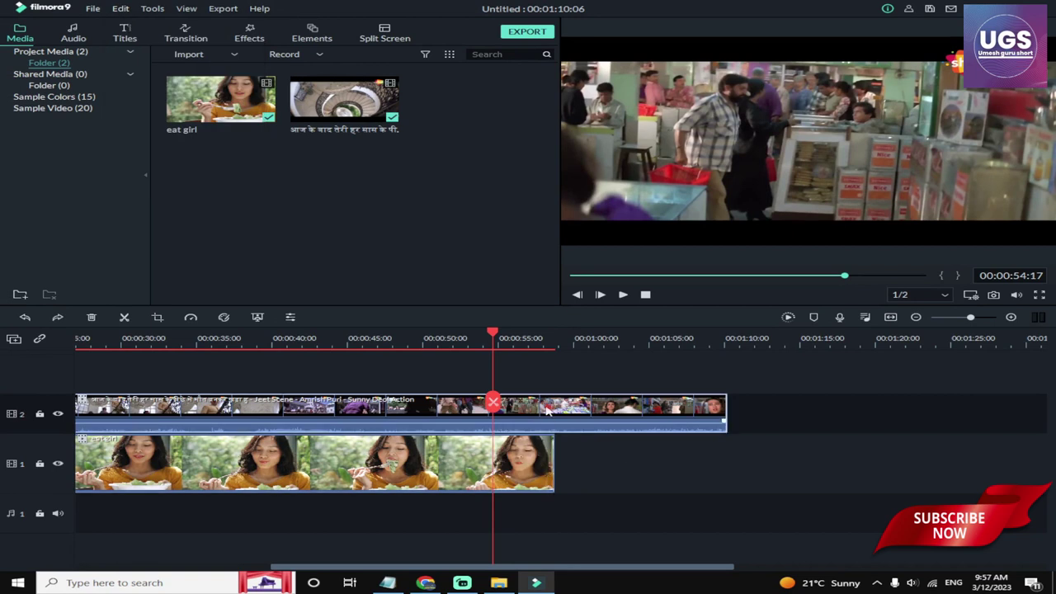
left_click(492, 401)
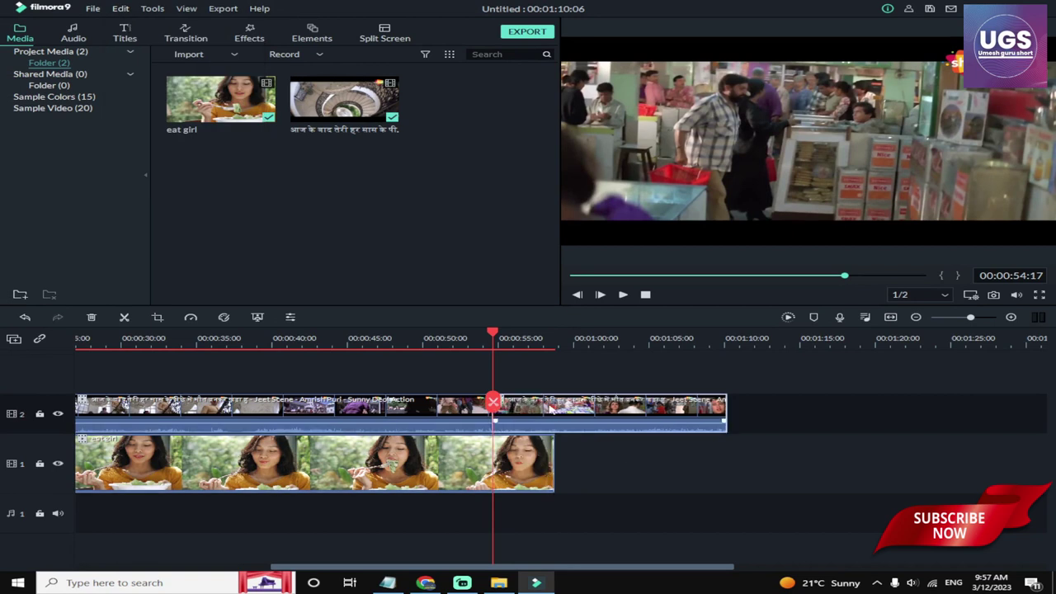
key("Delete")
Step: Shrink the "Jeet Scene" clip to about half size and position it over the lower middle of the "eat girl" frame
left_click(398, 383)
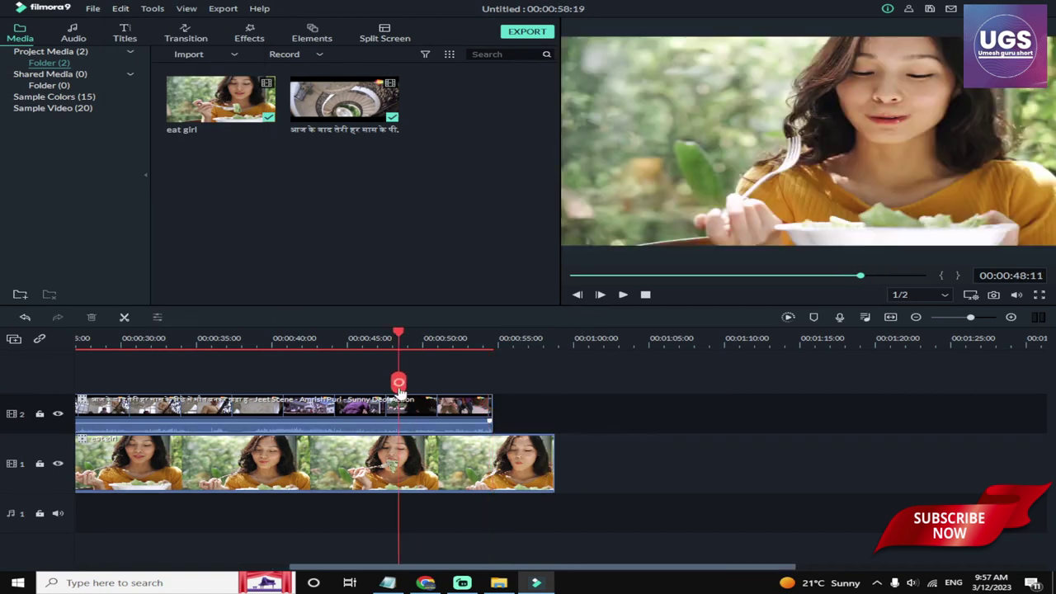
left_click(471, 476)
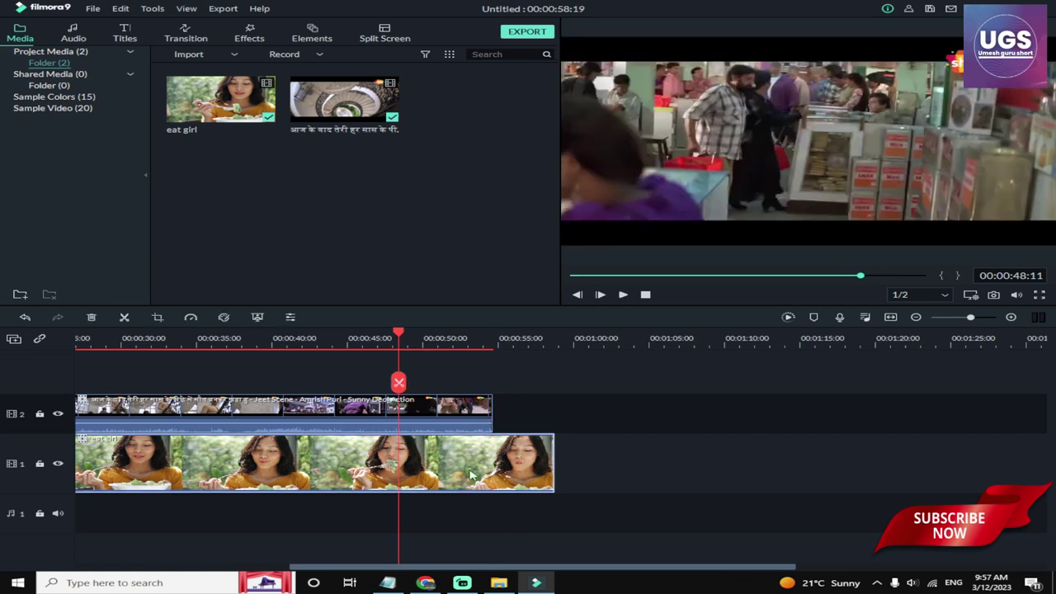
left_click(444, 412)
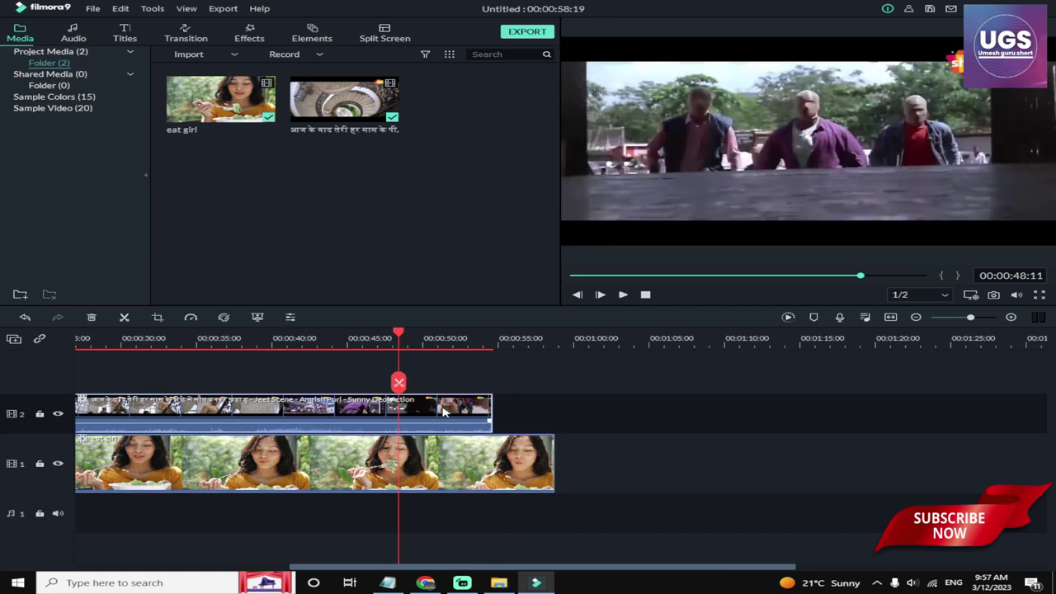
double_click(711, 125)
left_click_drag(562, 36, 822, 171)
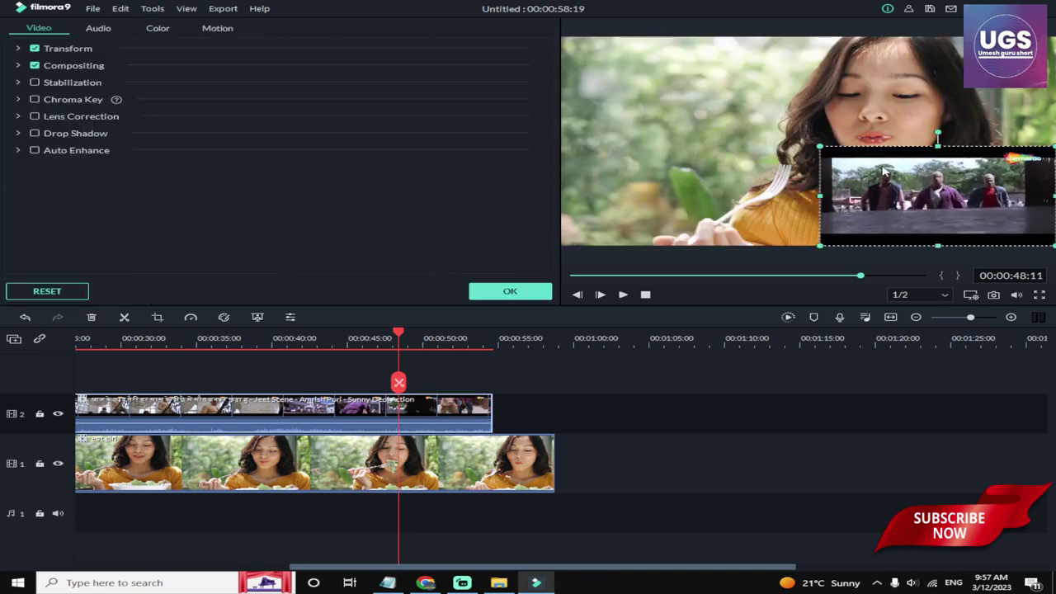
left_click_drag(887, 173, 757, 179)
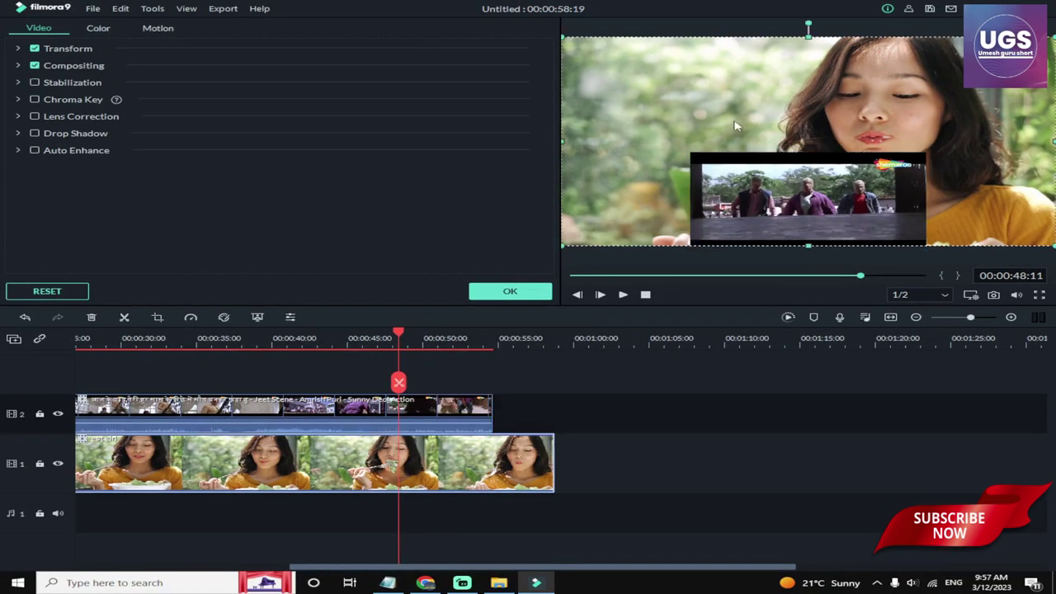
left_click_drag(804, 186, 804, 176)
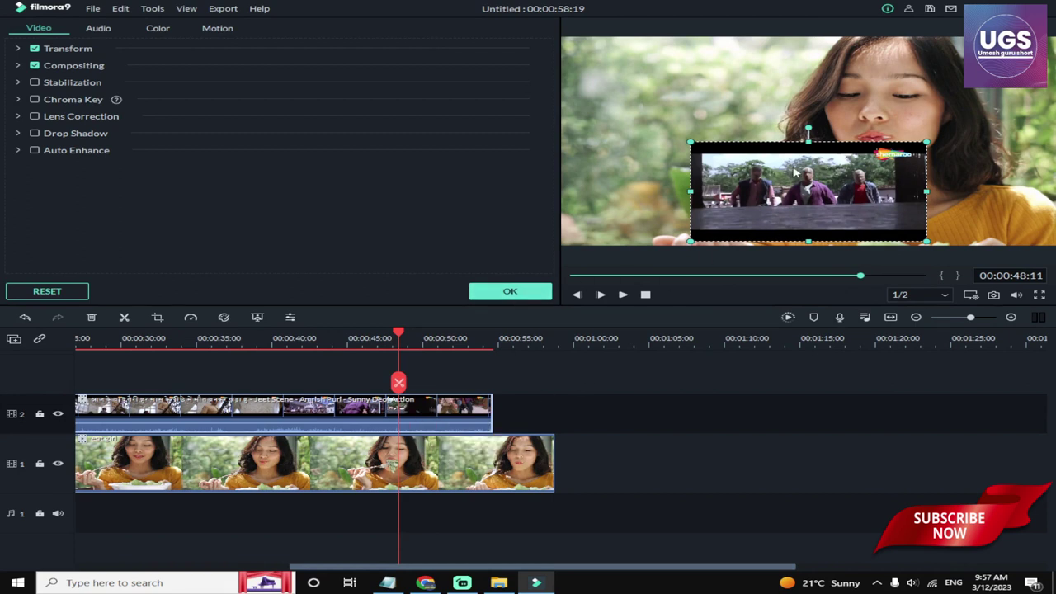
left_click(516, 294)
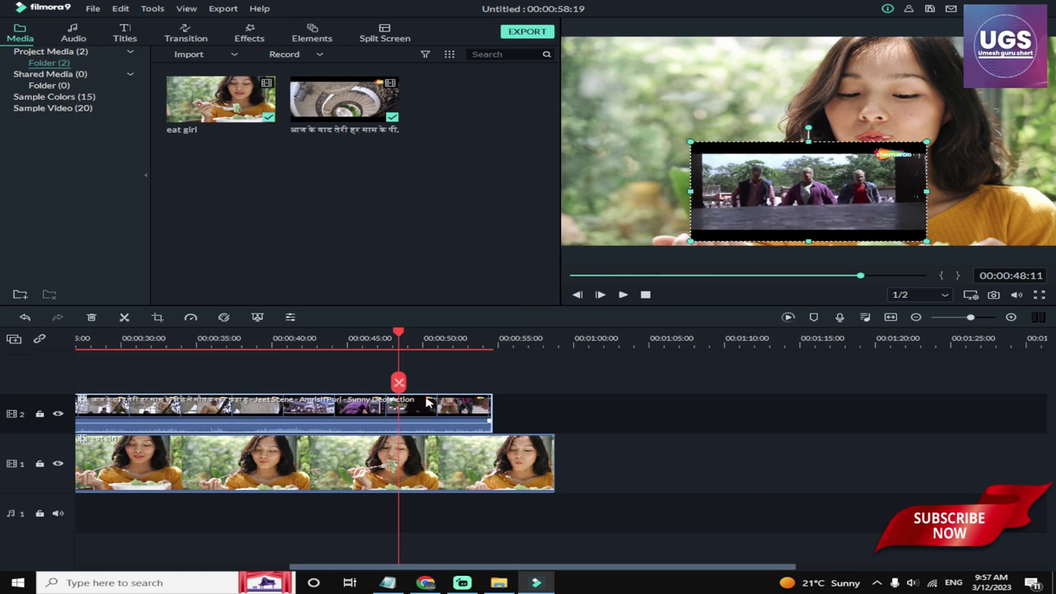
right_click(433, 412)
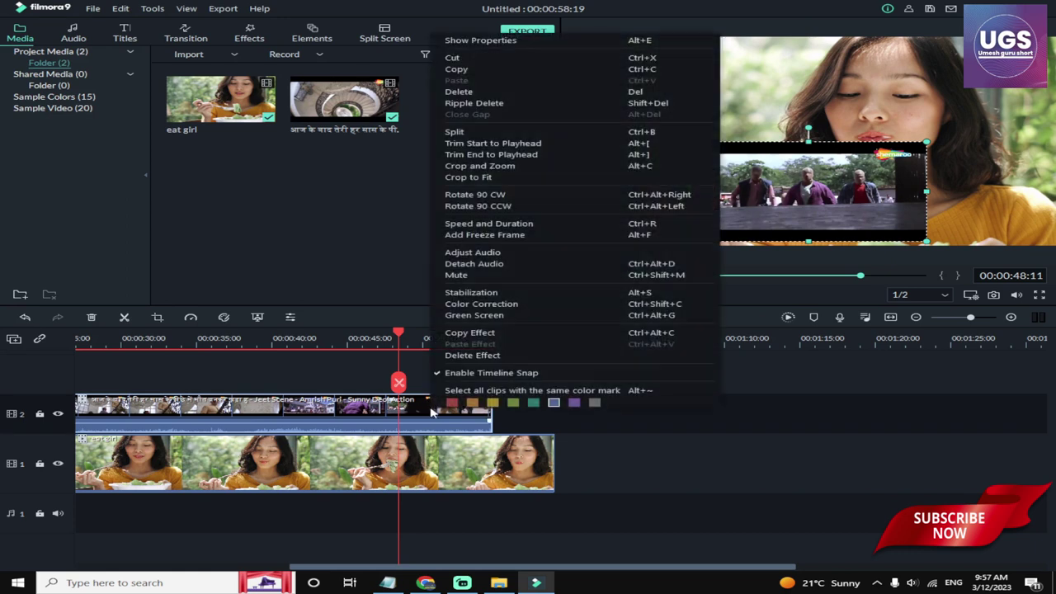
left_click(489, 257)
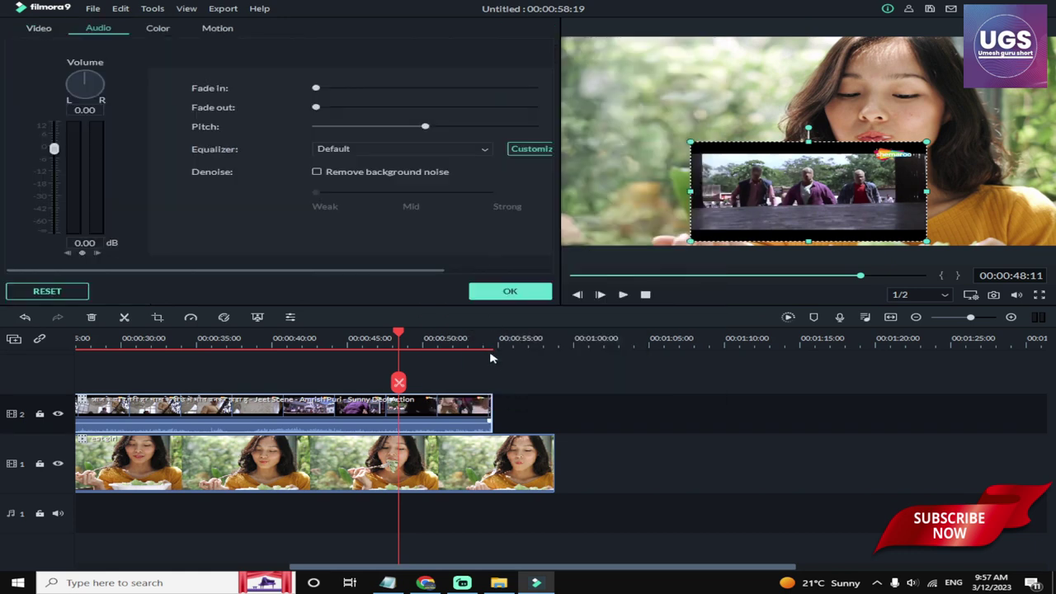
left_click(505, 293)
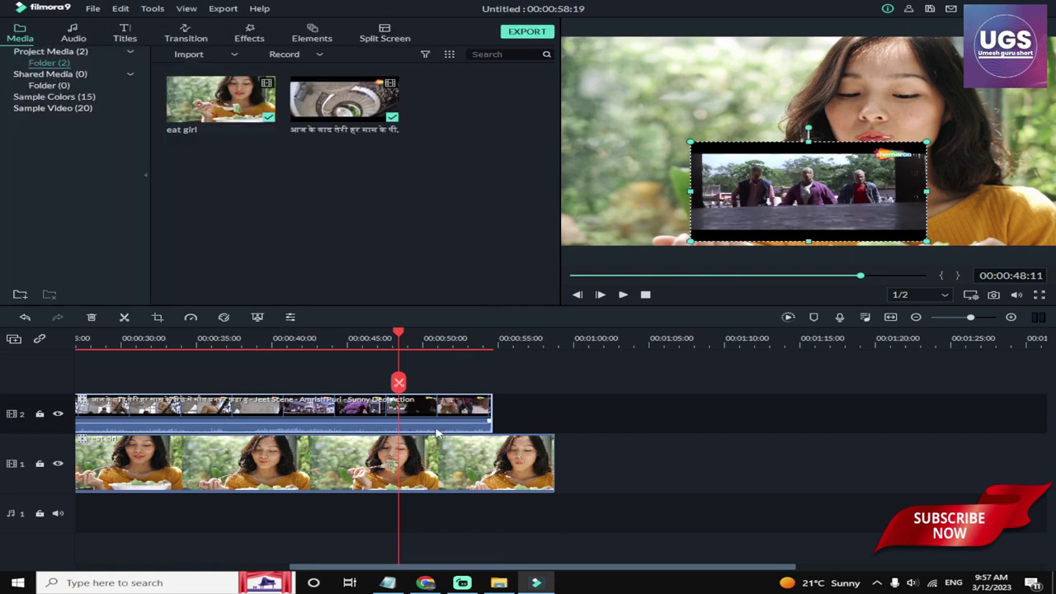
mouse_move(437, 433)
right_click(452, 417)
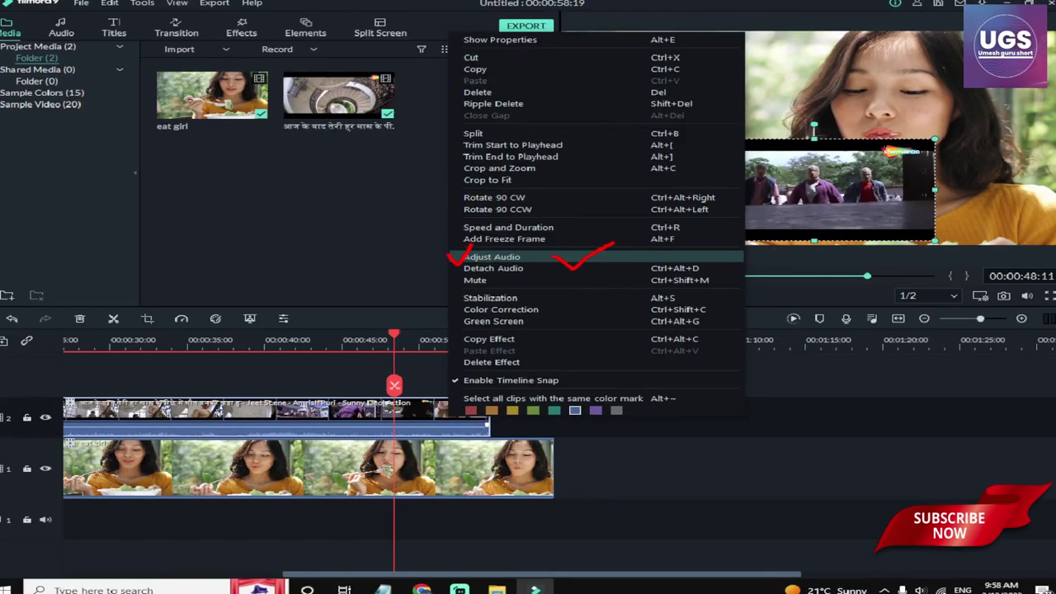
left_click(451, 393)
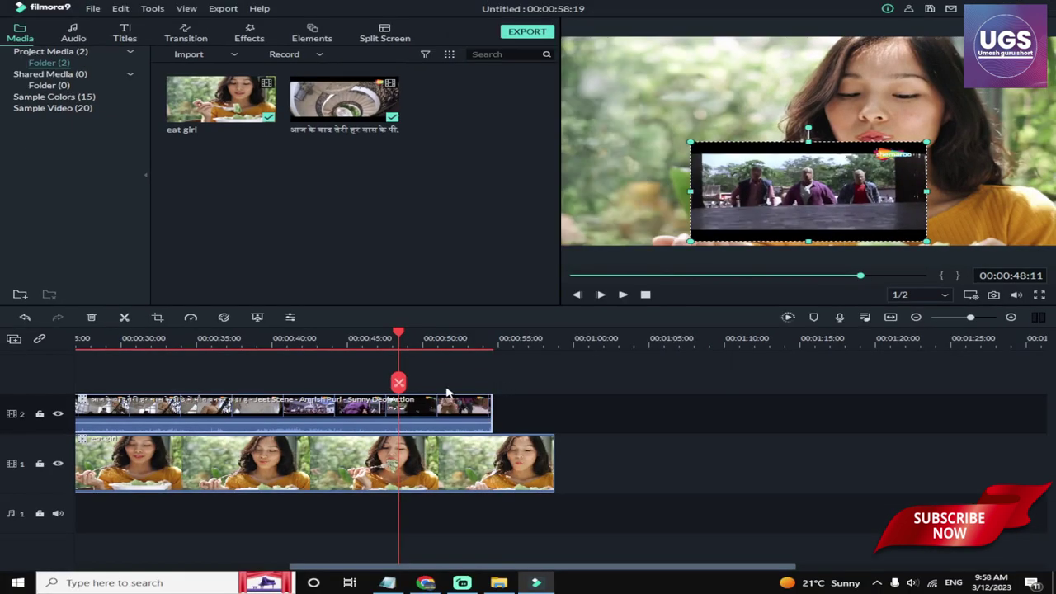
Step: Adjust the "Jeet Scene" clip's audio by enabling background noise removal with the Classic equalizer
right_click(452, 416)
left_click(519, 257)
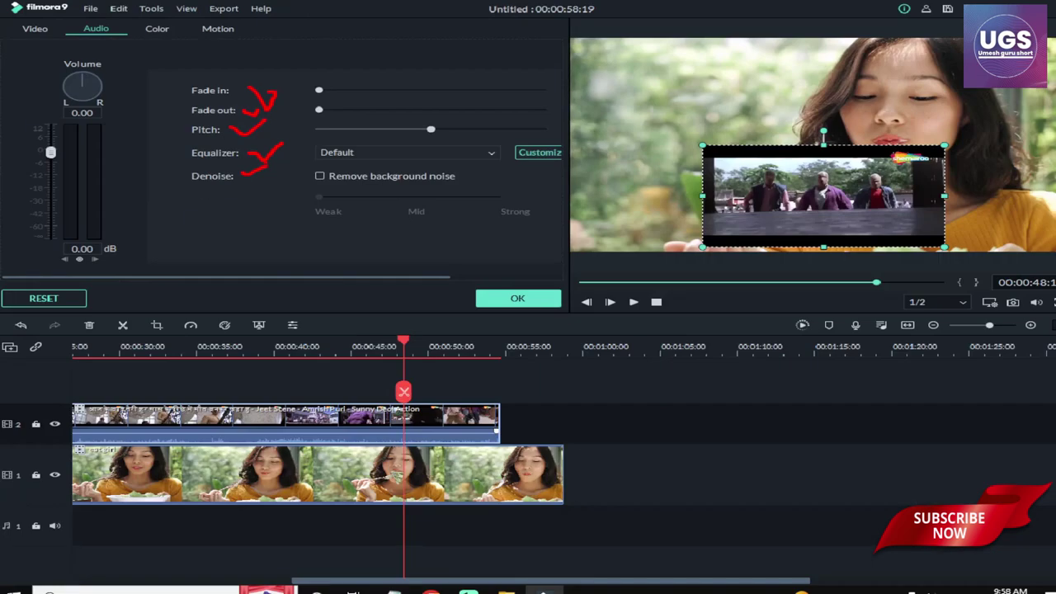
scroll(396, 274, "right", 3)
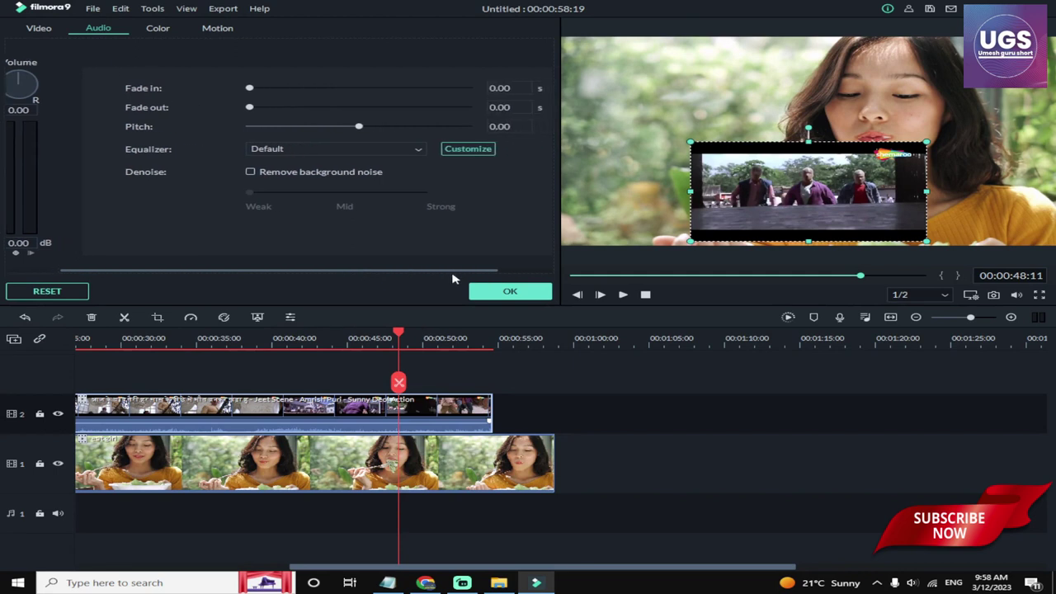
left_click(320, 159)
left_click(319, 175)
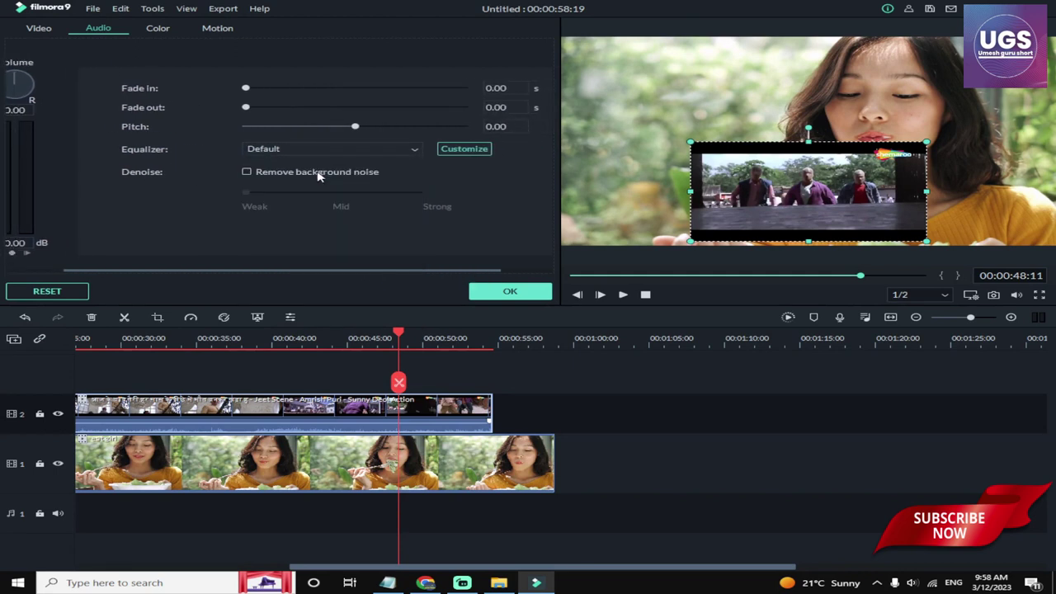
left_click(247, 173)
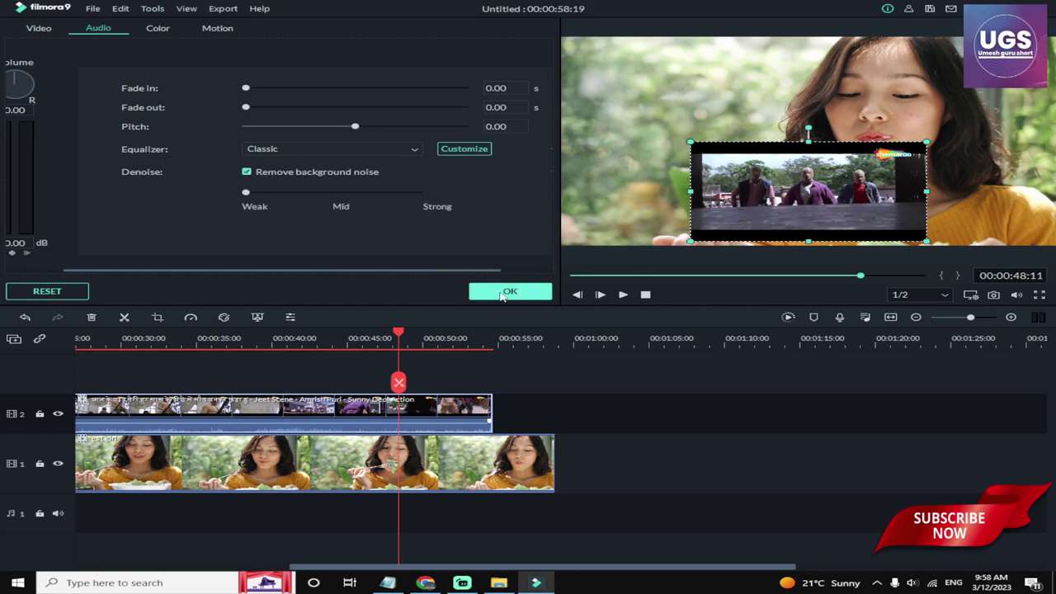
left_click(505, 293)
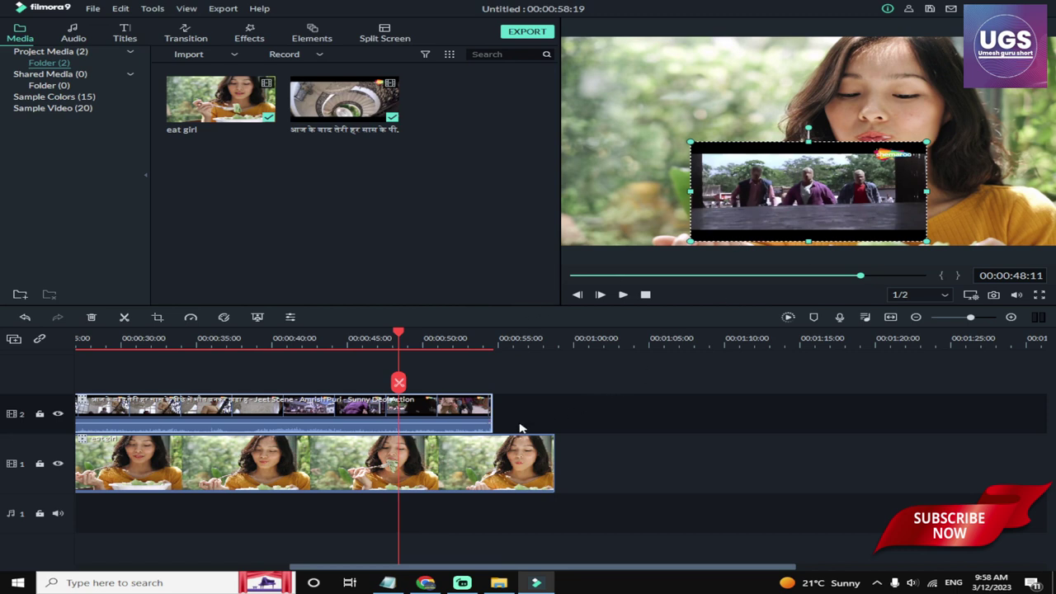
Step: Set the "Jeet Scene" clip's playback speed to 1.10 with Ripple Edit on
right_click(462, 415)
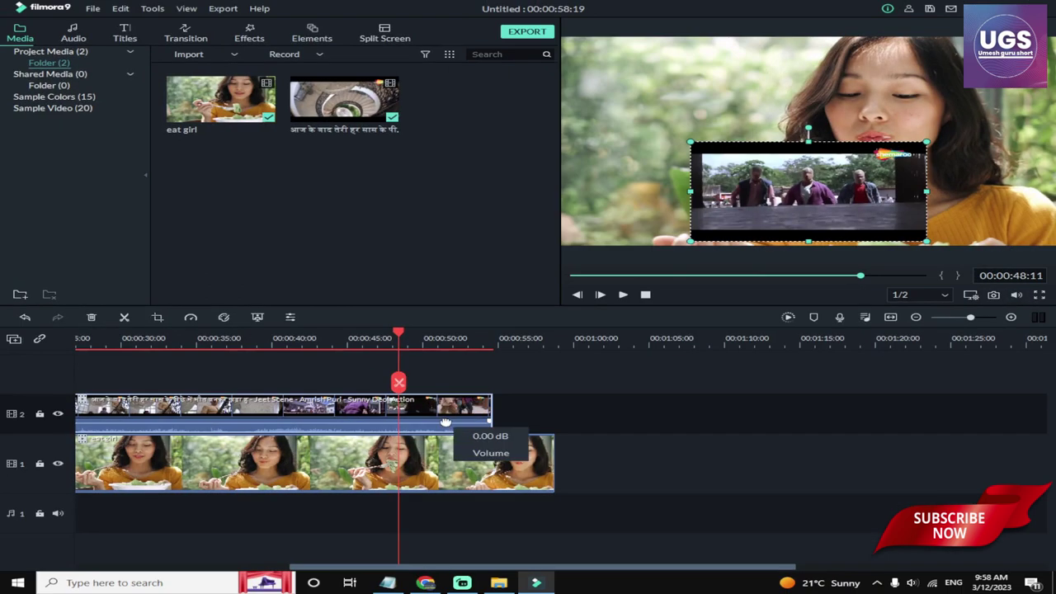
right_click(446, 425)
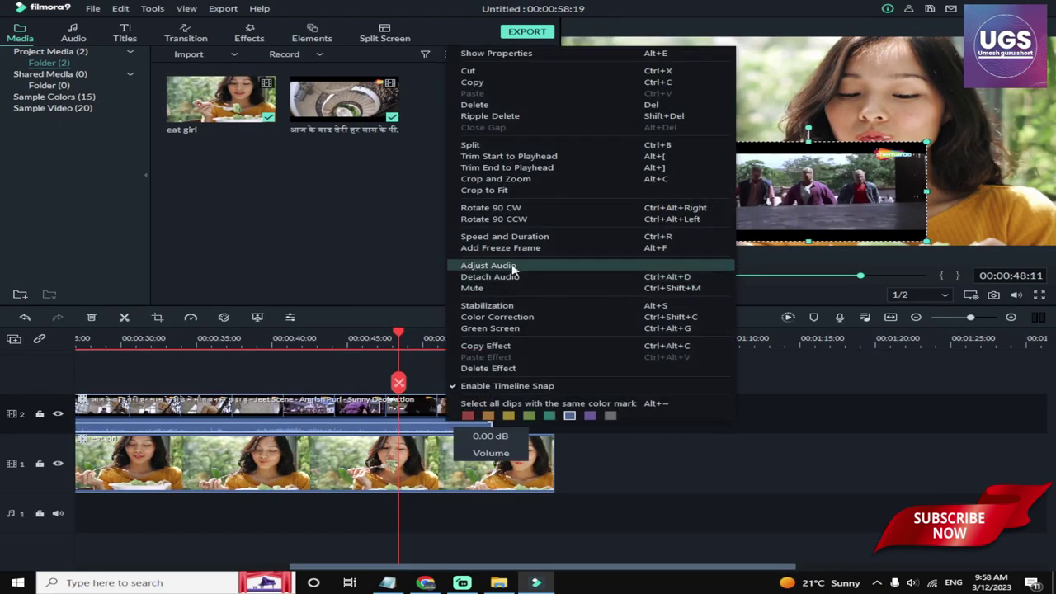
left_click(540, 237)
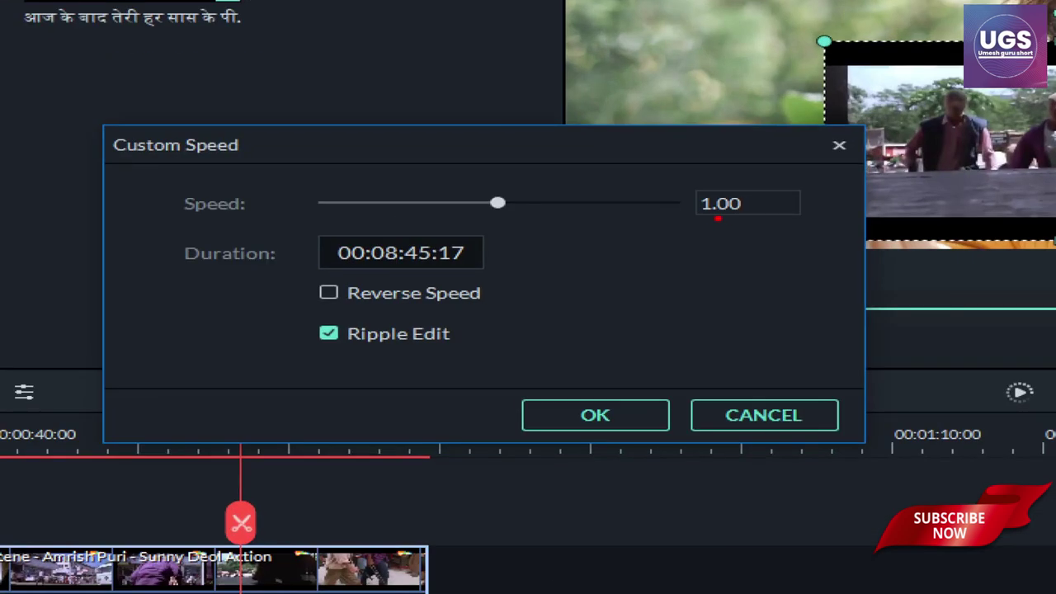
left_click_drag(648, 262, 649, 303)
mouse_move(688, 268)
left_mouse_down()
mouse_move(698, 308)
mouse_move(686, 289)
left_mouse_up()
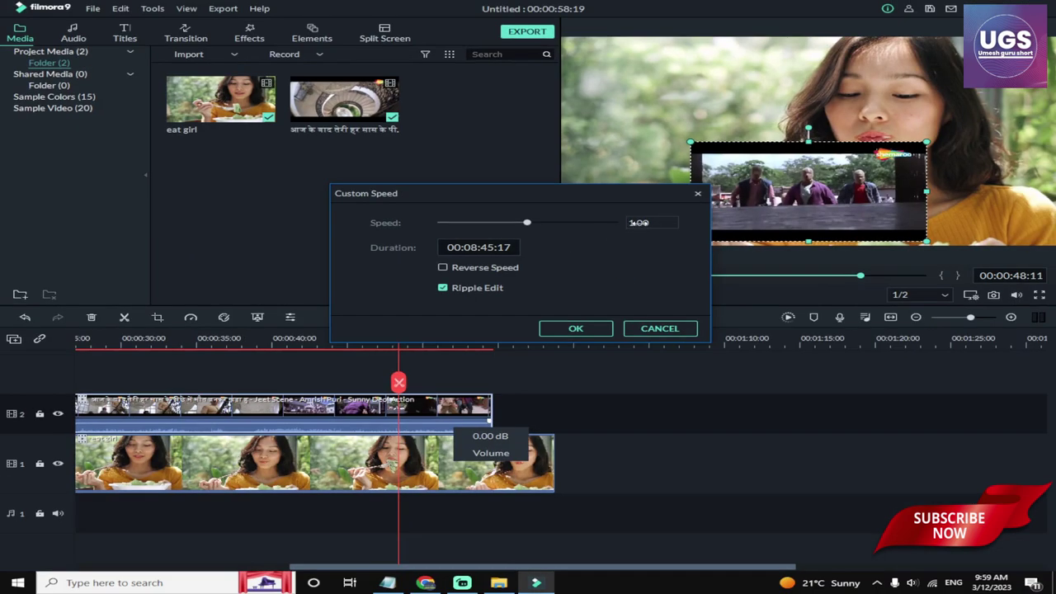
left_click_drag(636, 221, 650, 222)
type("10")
left_click(594, 329)
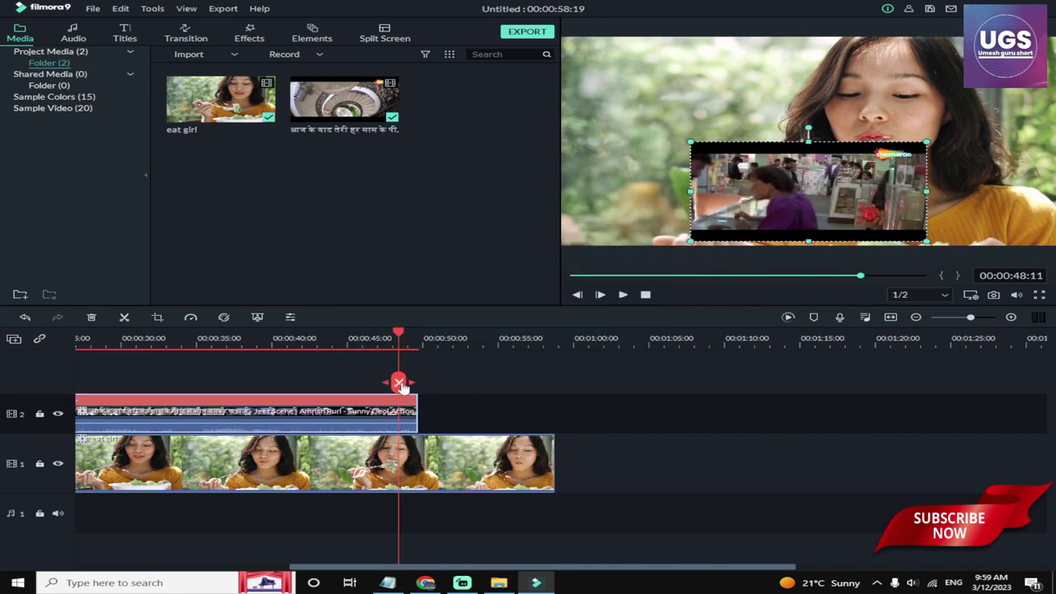
Step: Cut off the "eat girl" clip on track 1 after 00:00:49:16 and return the playhead to the start of the timeline
left_click_drag(398, 383, 418, 386)
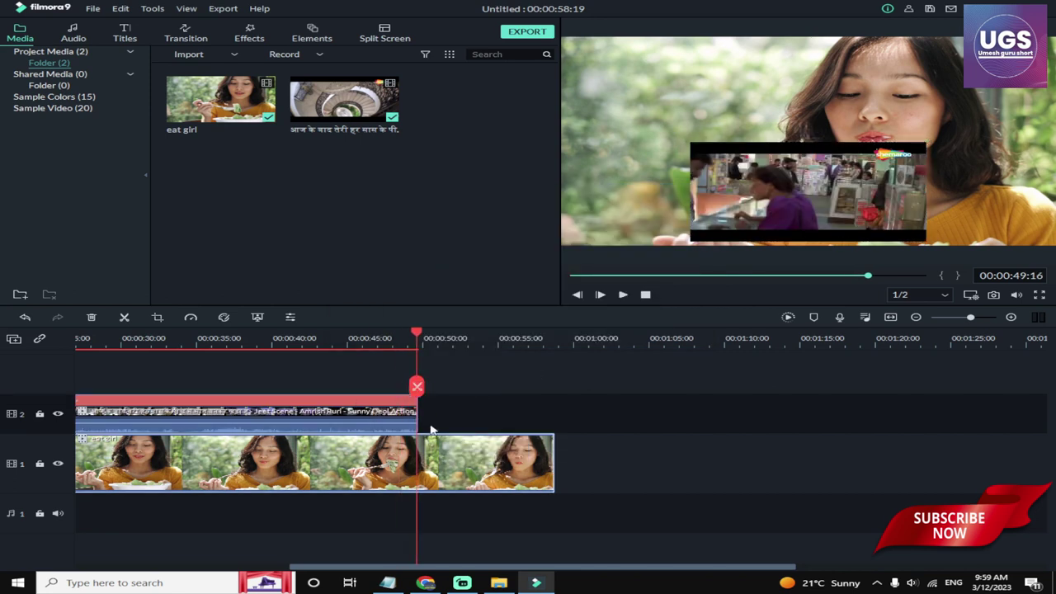
left_click(418, 393)
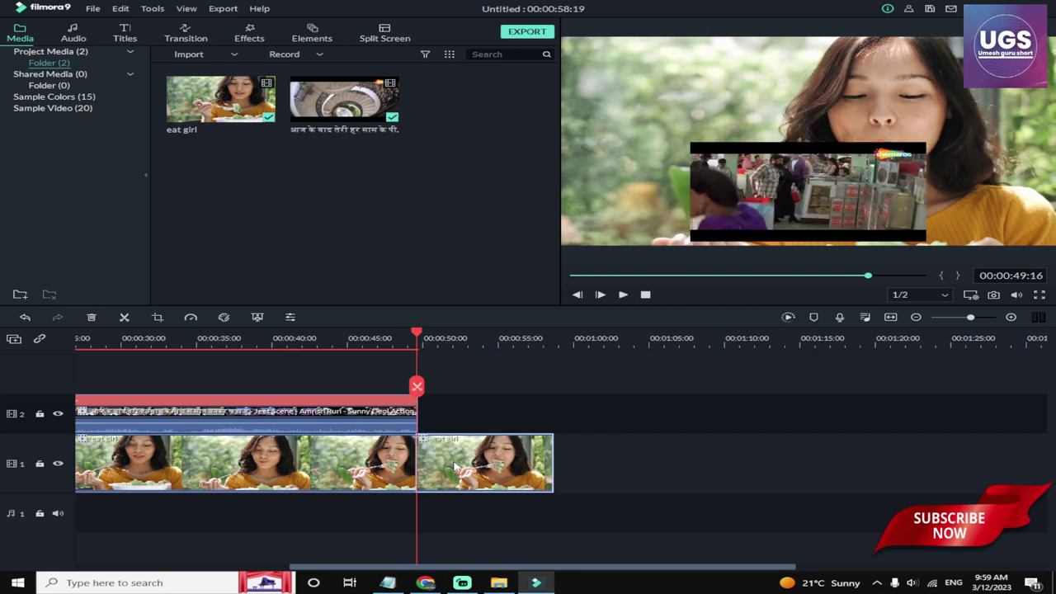
key("Delete")
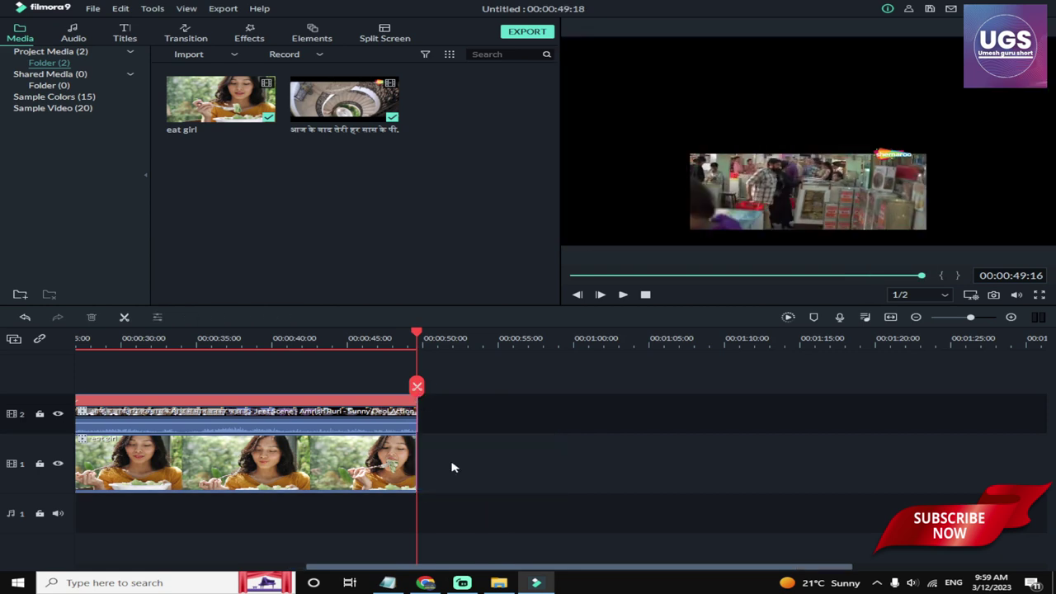
left_click_drag(584, 277, 528, 277)
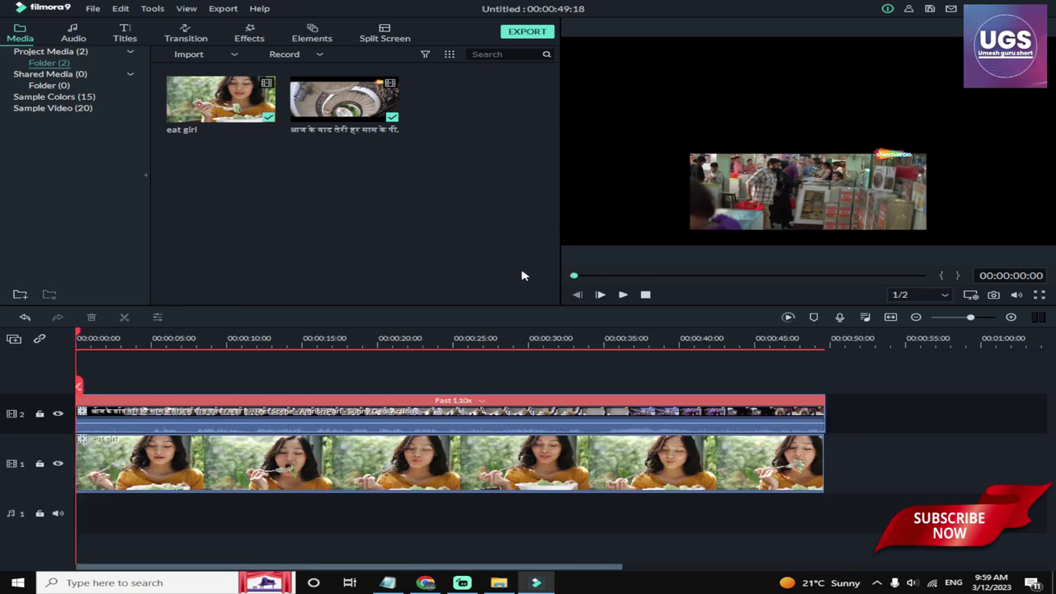
left_click(799, 196)
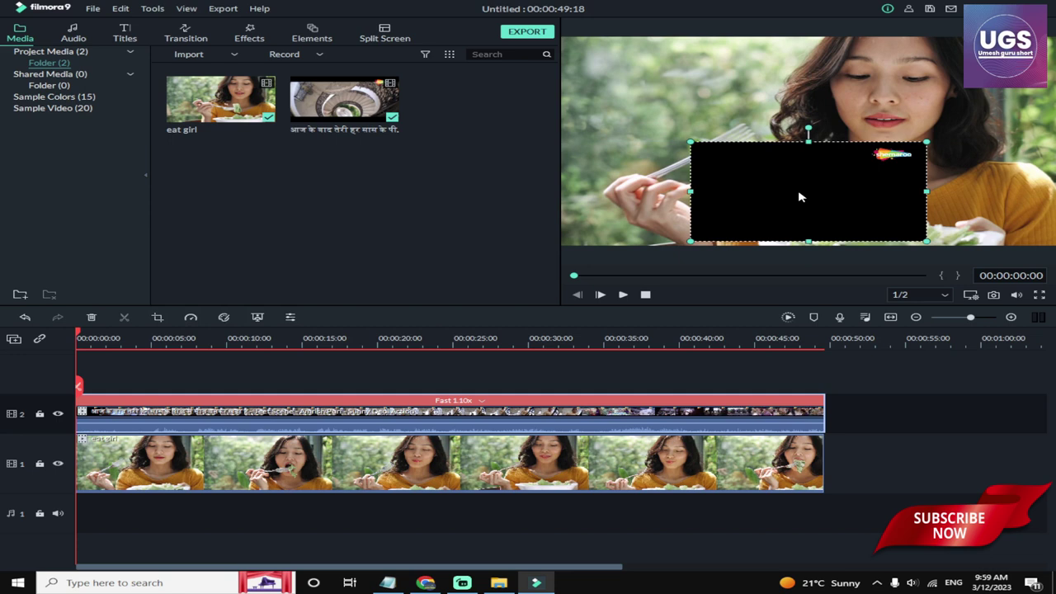
Step: Switch to Chrome and examine the YouTube results for "reaction video", along with the numbered show list in Notepad
left_click(425, 582)
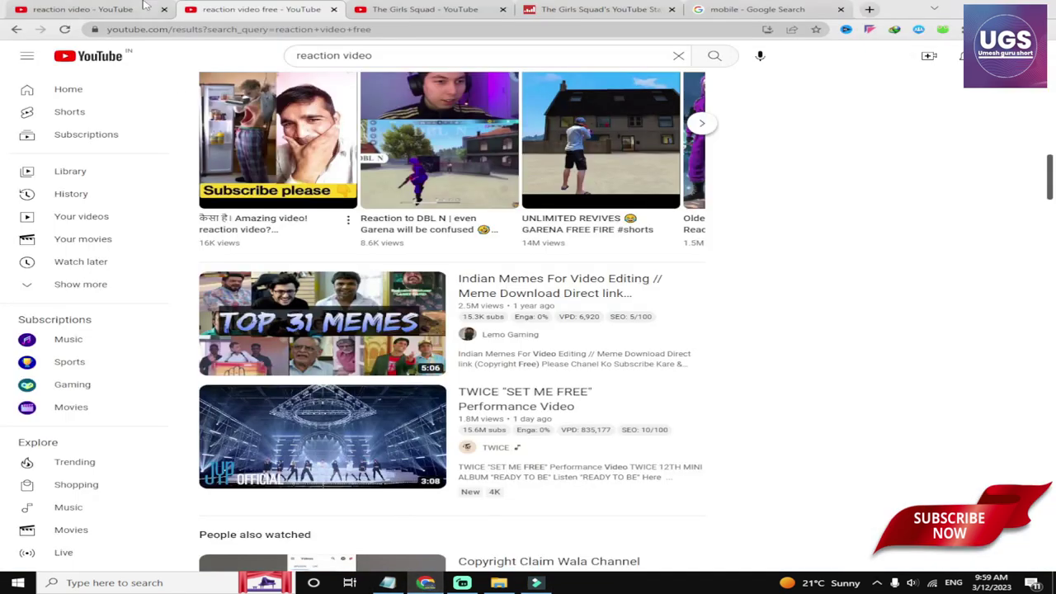
left_click(144, 6)
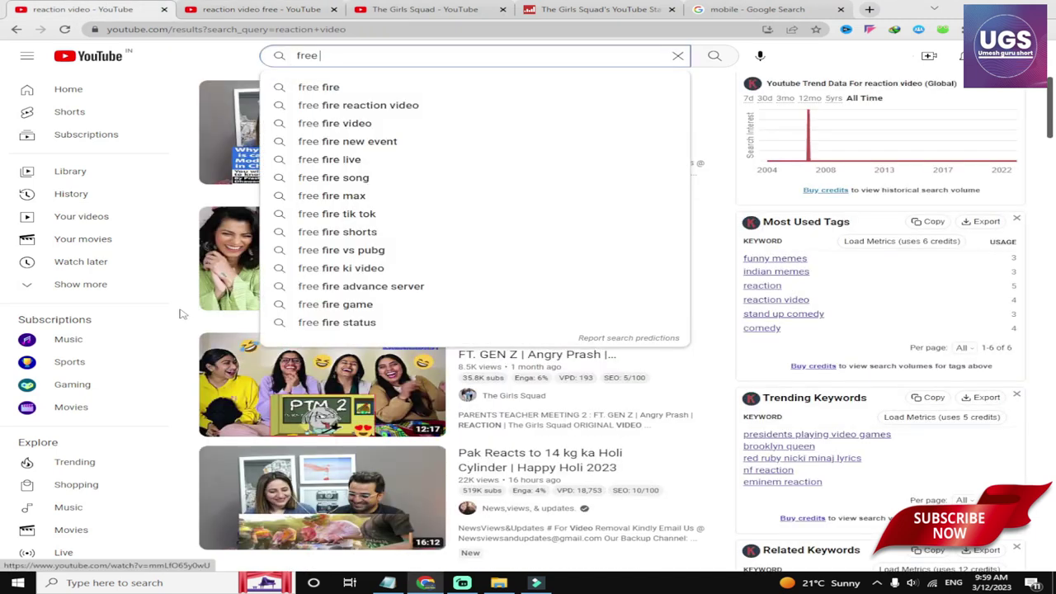
left_click(827, 60)
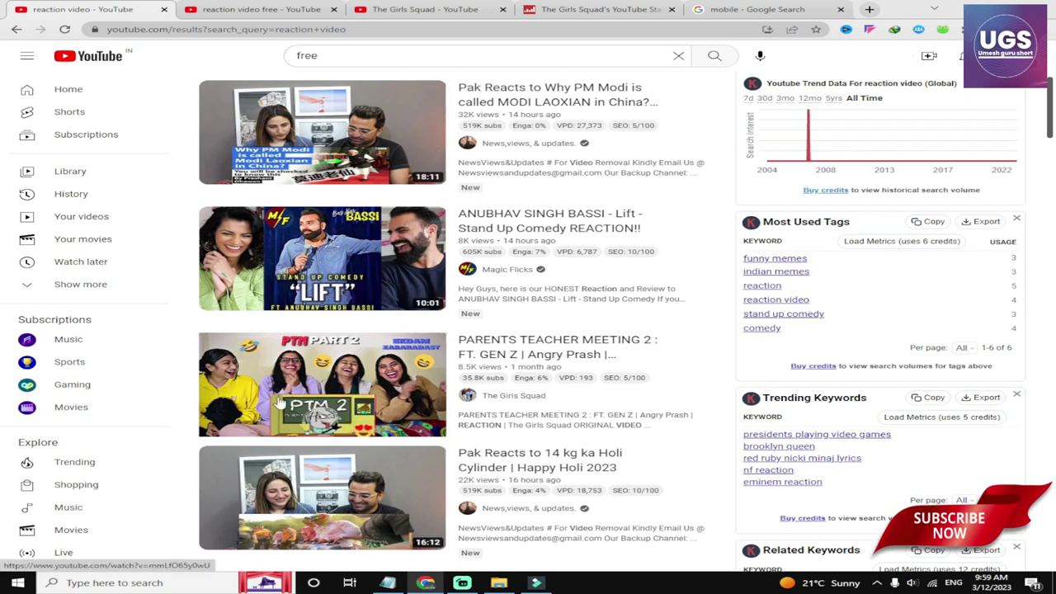
scroll(372, 412, "down", 1)
scroll(474, 448, "down", 3)
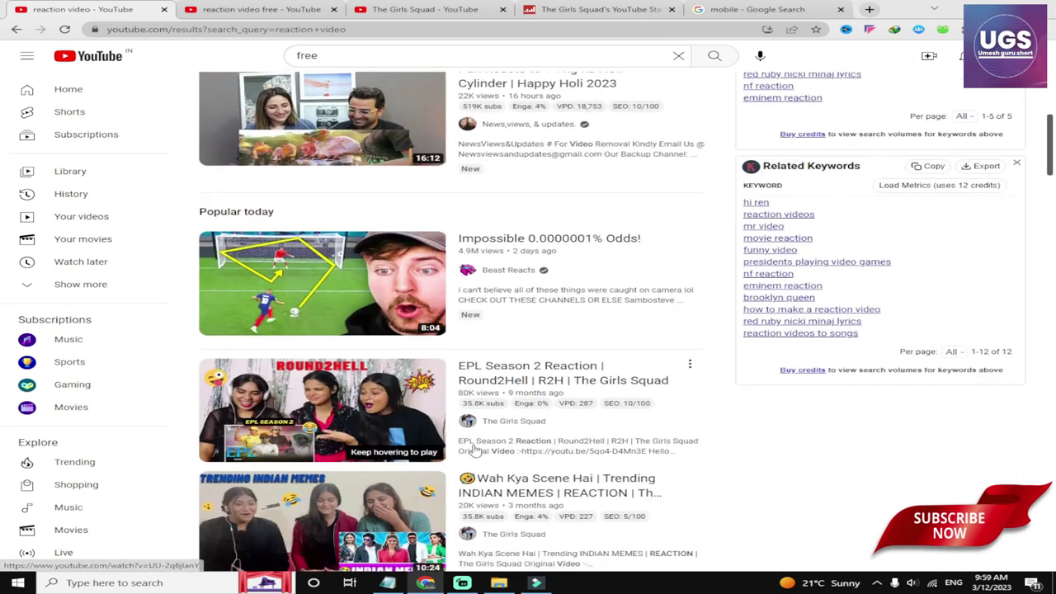
scroll(544, 446, "down", 3)
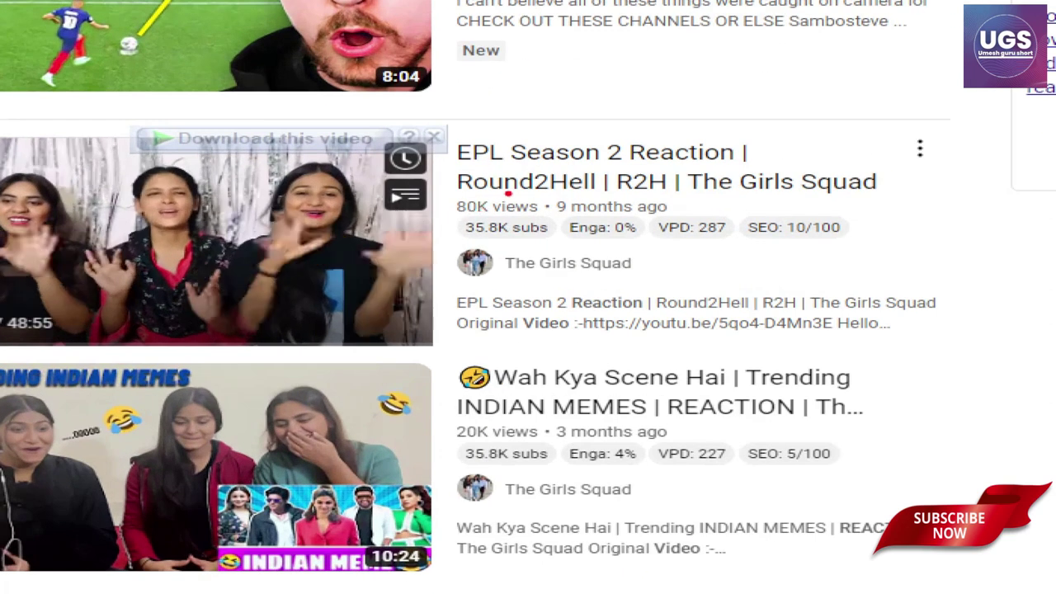
left_click_drag(484, 205, 545, 195)
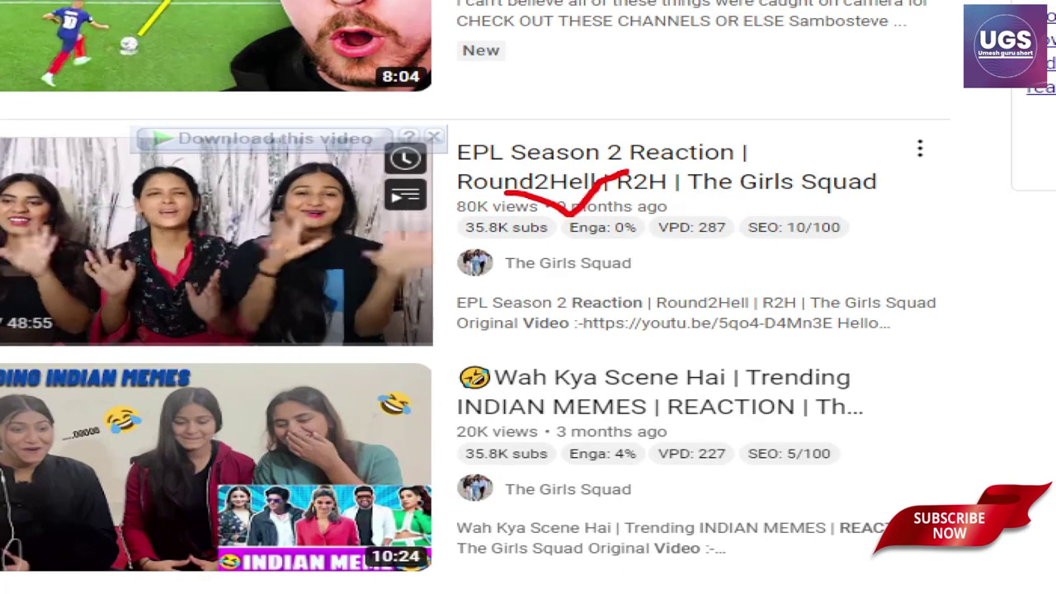
mouse_move(488, 422)
left_mouse_down()
mouse_move(513, 426)
mouse_move(611, 372)
left_mouse_up()
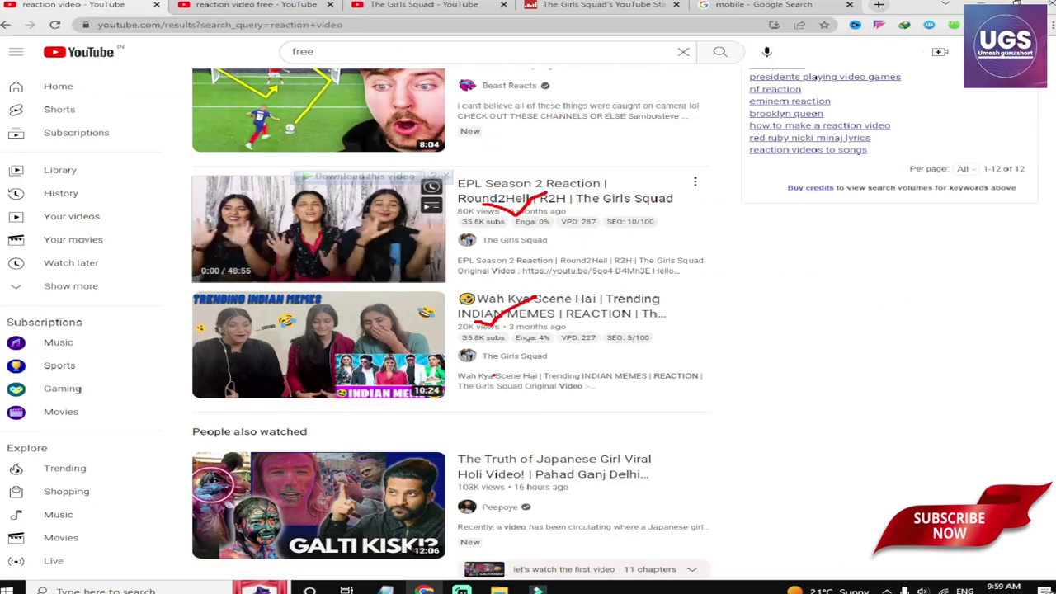
scroll(495, 375, "down", 3)
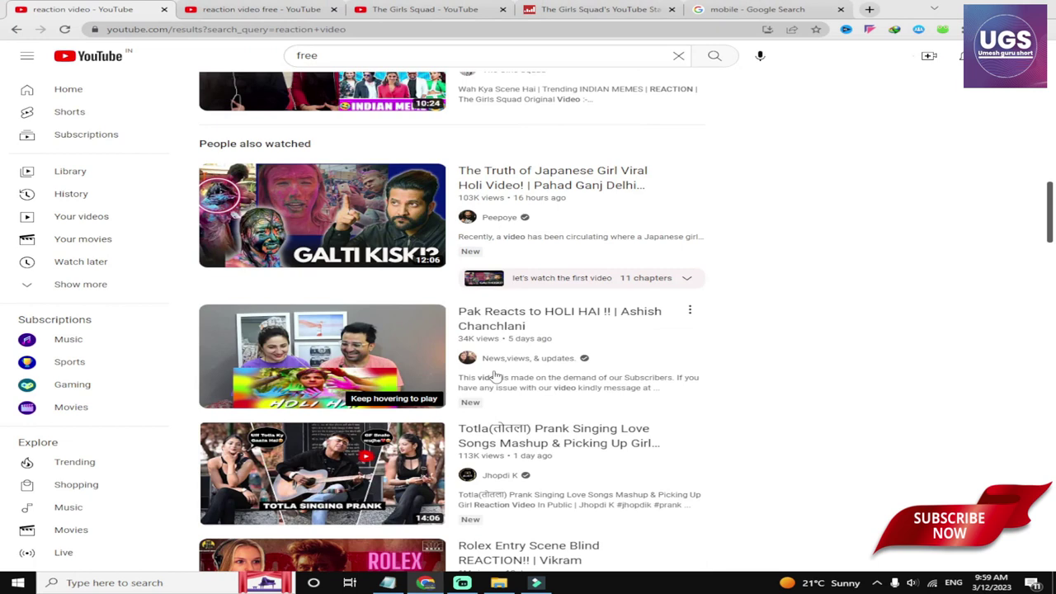
scroll(495, 376, "down", 3)
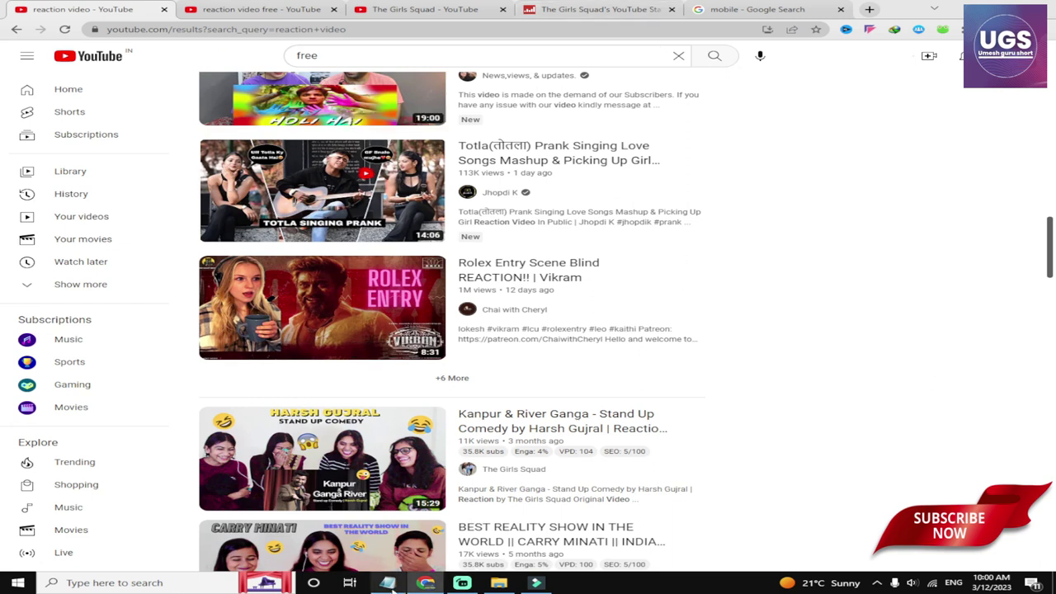
left_click(393, 586)
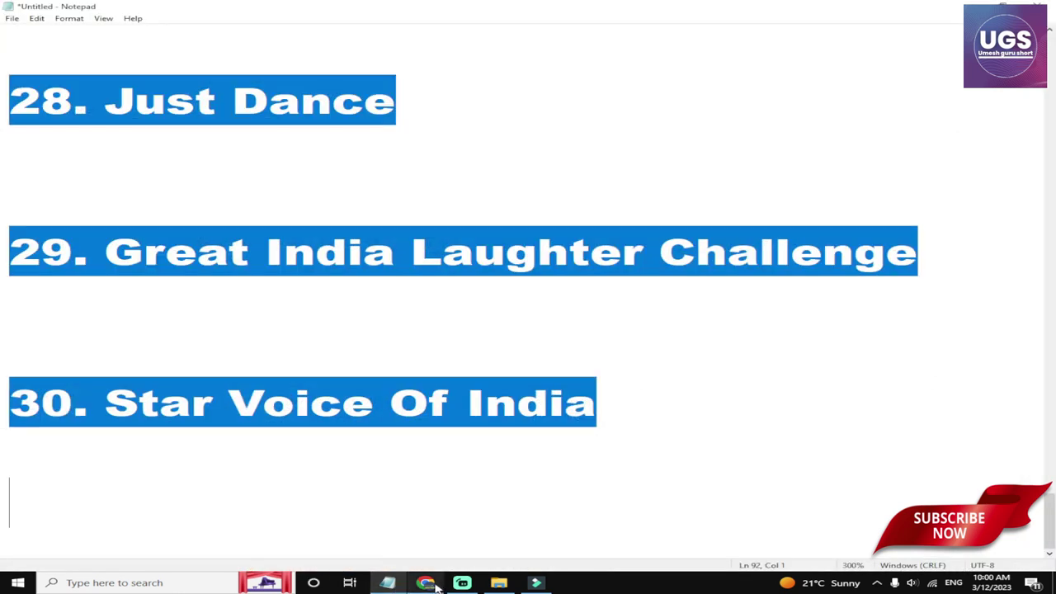
Step: Switch back to Filmora and start exporting the timeline as a local MP4 named "My Video" in D:/shotcut audio
left_click(537, 584)
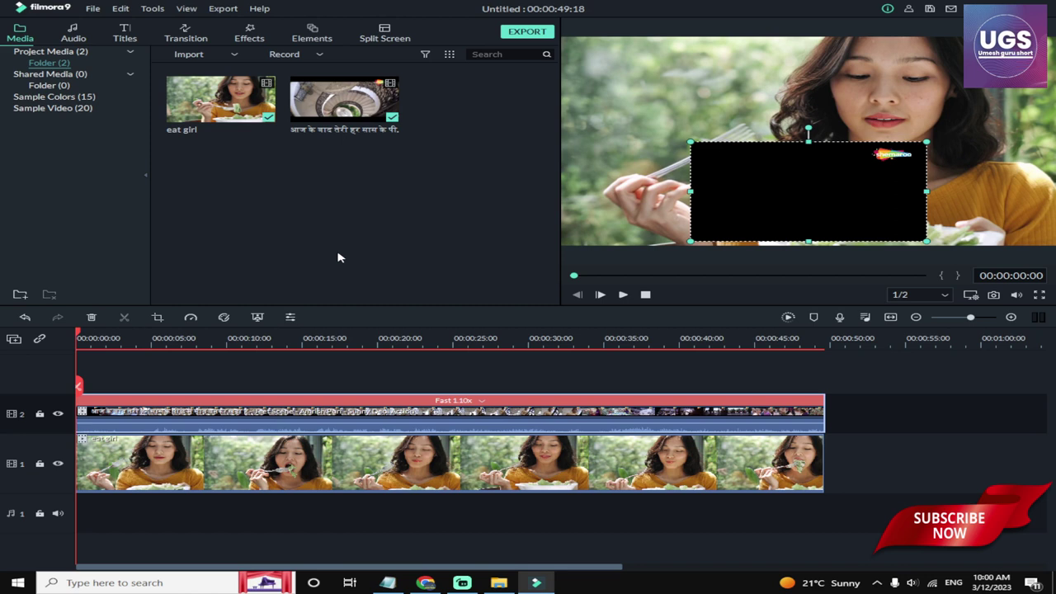
left_click(302, 336)
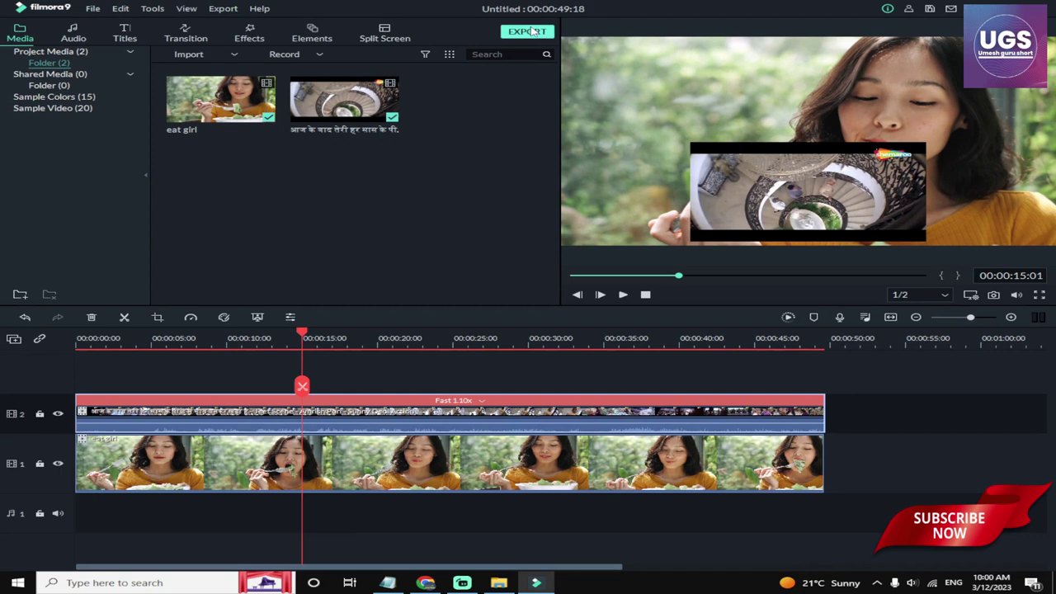
left_click(551, 63)
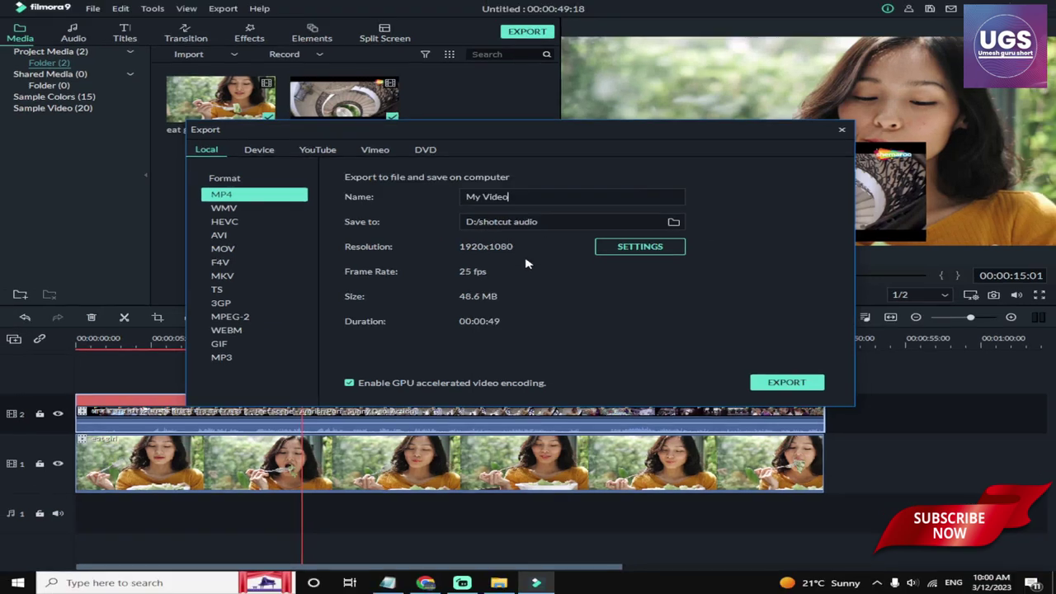
left_click(779, 386)
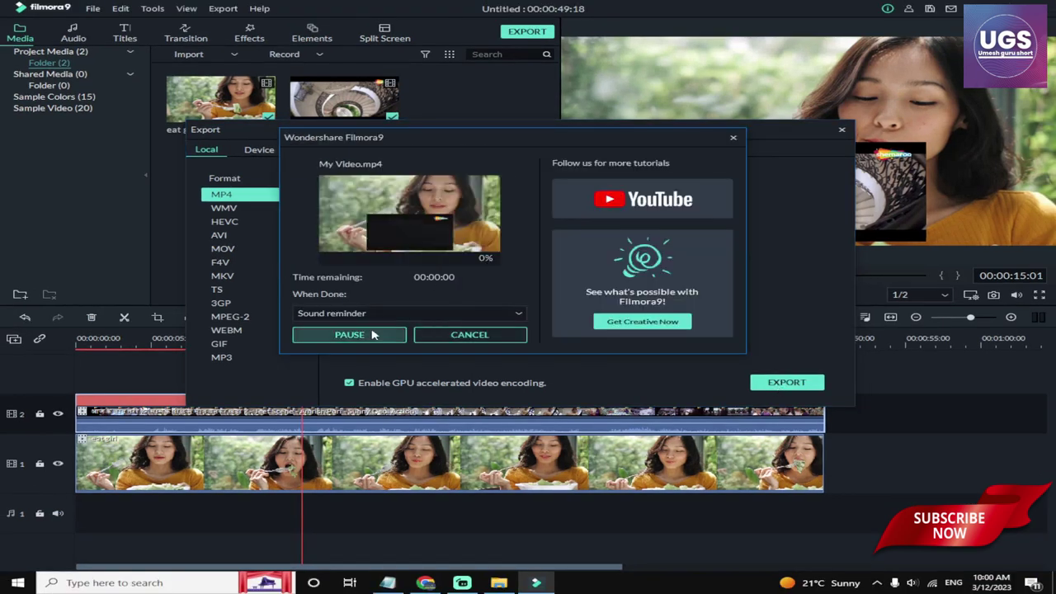
Step: Pause the running export of "My Video", then abort it and close the export settings
left_click(370, 333)
left_click(368, 333)
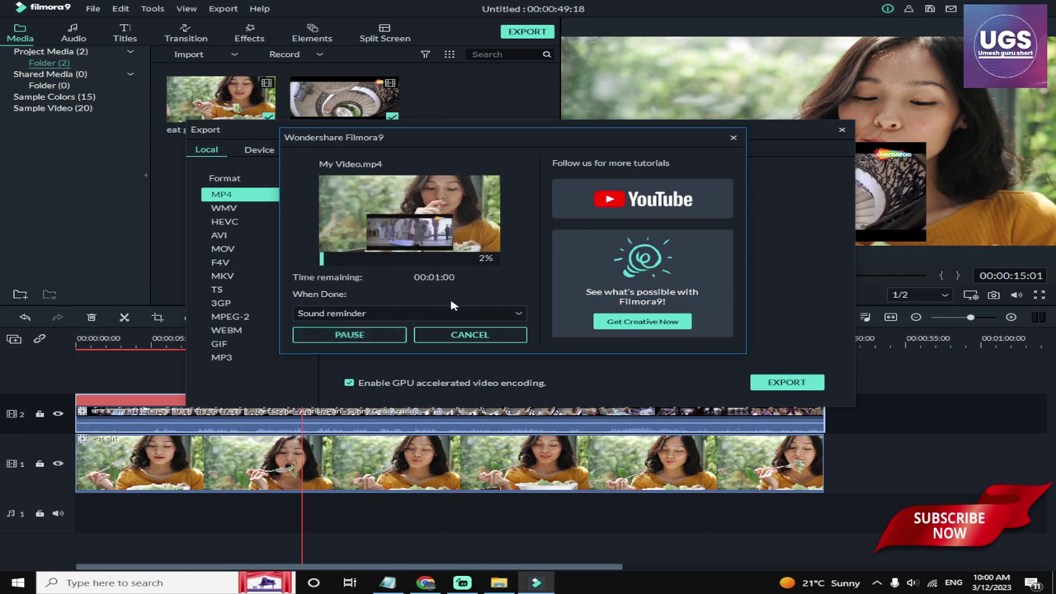
left_click(370, 334)
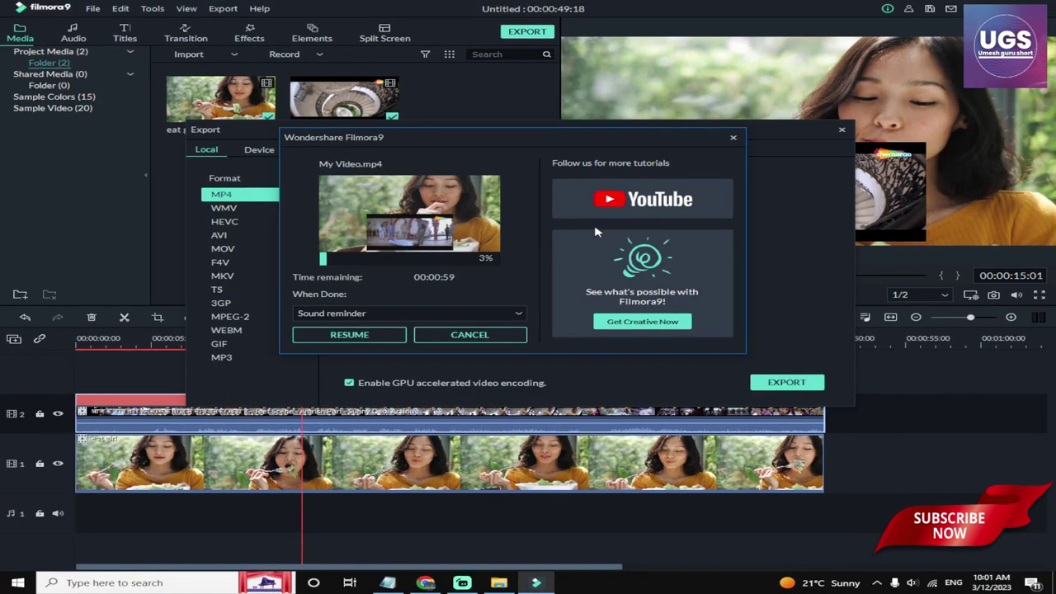
left_click(734, 138)
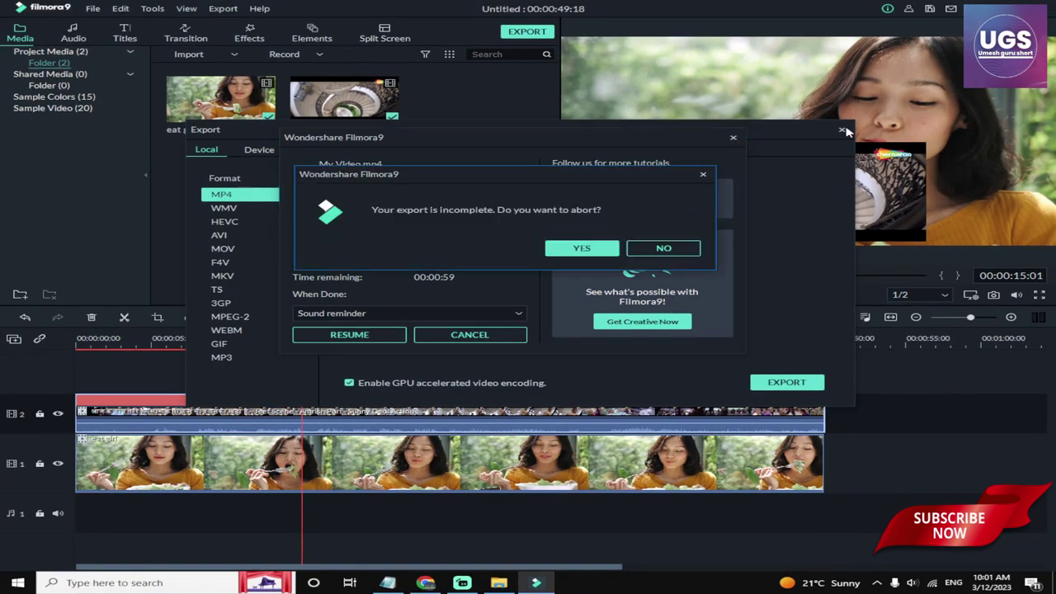
left_click(581, 248)
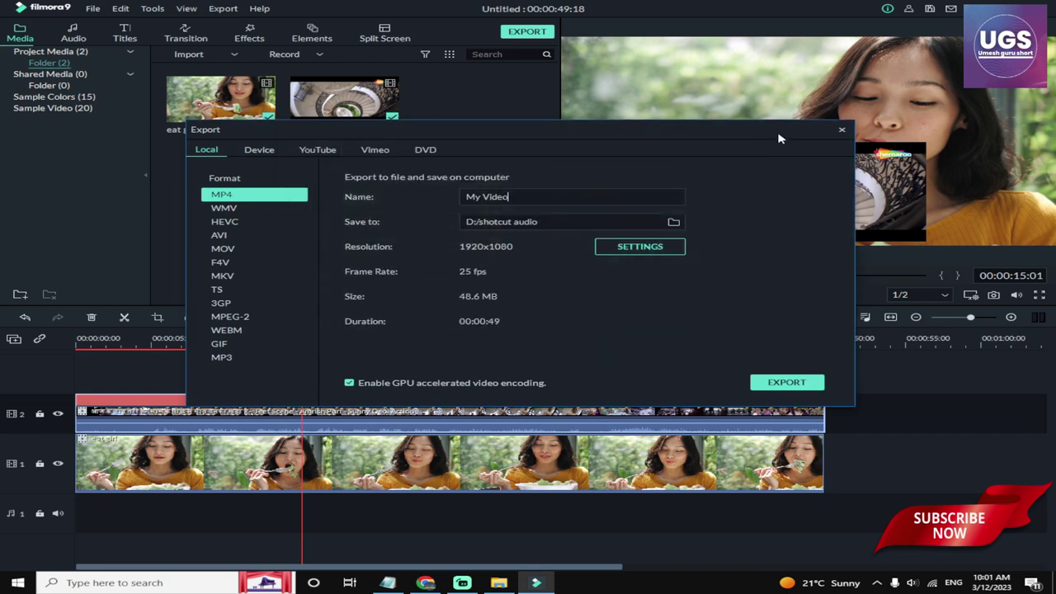
left_click(841, 132)
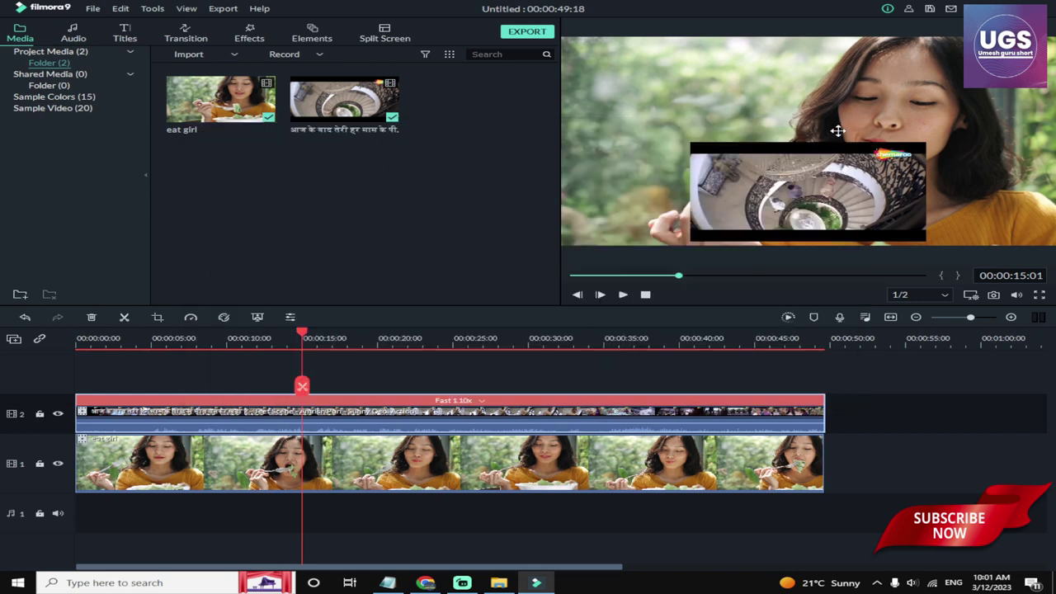
left_click(837, 130)
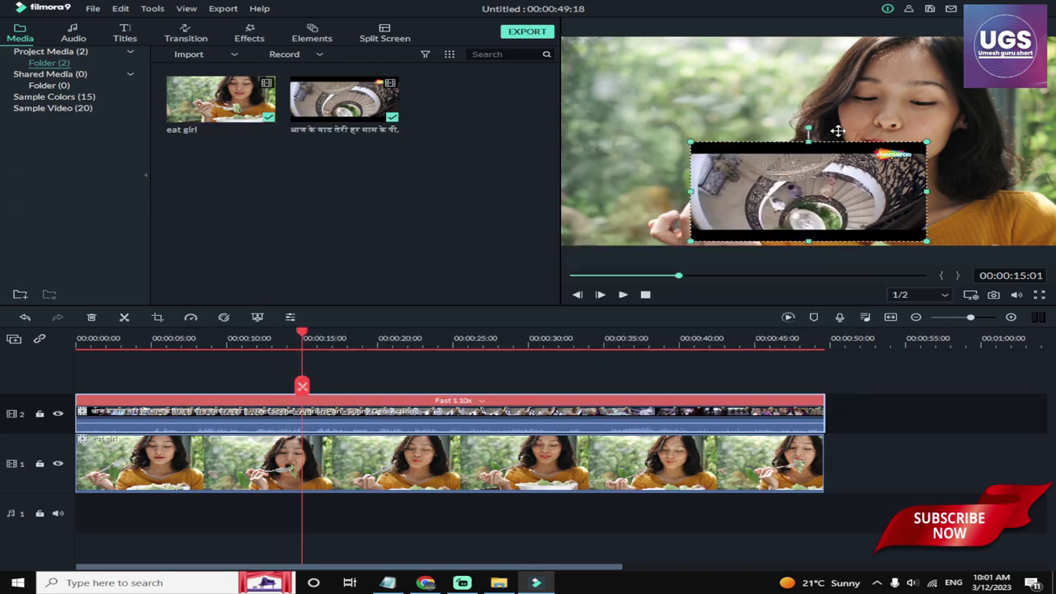